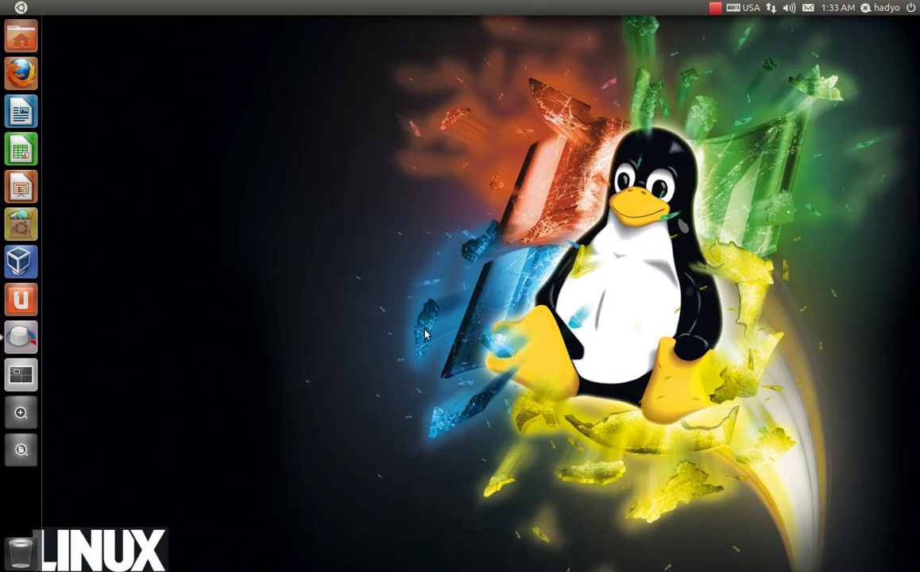
Step: Find and launch Synaptic Package Manager, authorizing it with the account password
{"action": "left_click", "coordinate": [21, 9]}
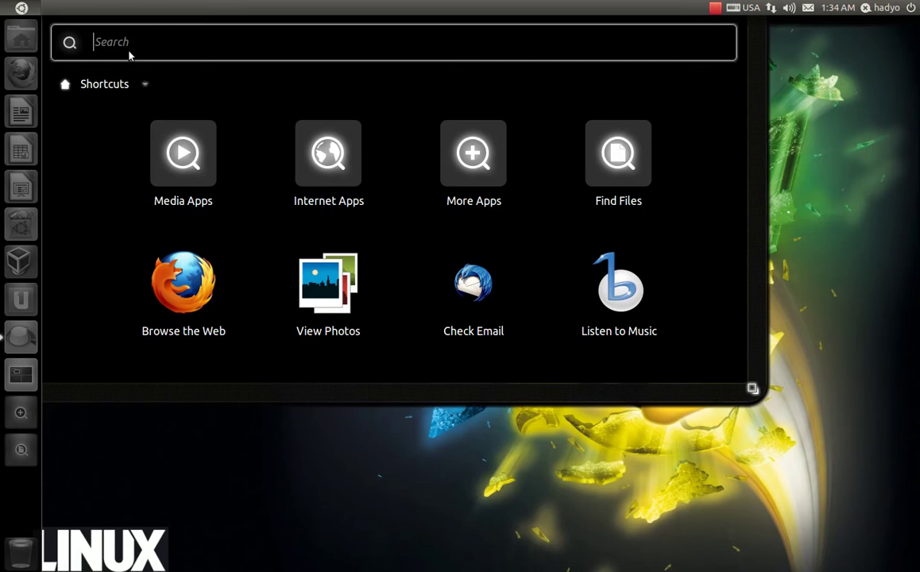
{"action": "type", "text": "sy"}
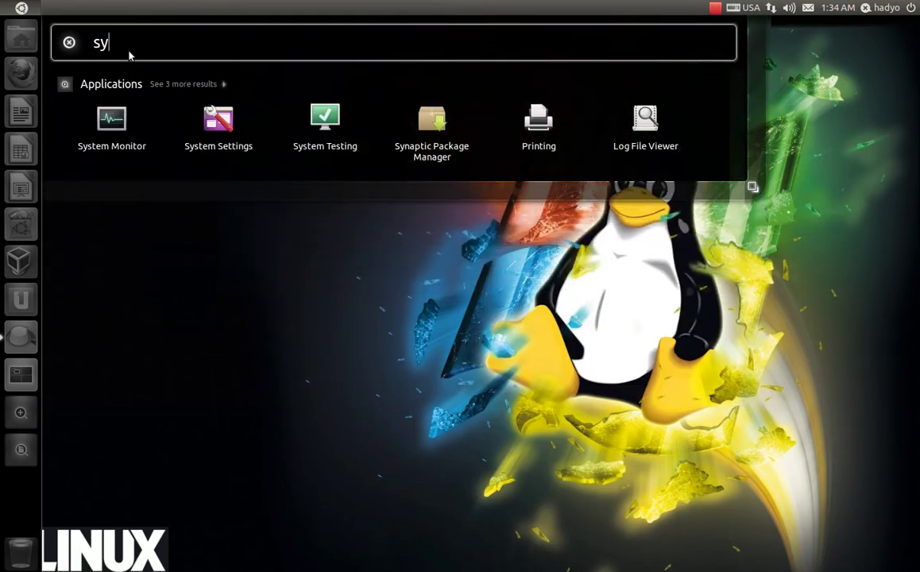
{"action": "left_click", "coordinate": [438, 133]}
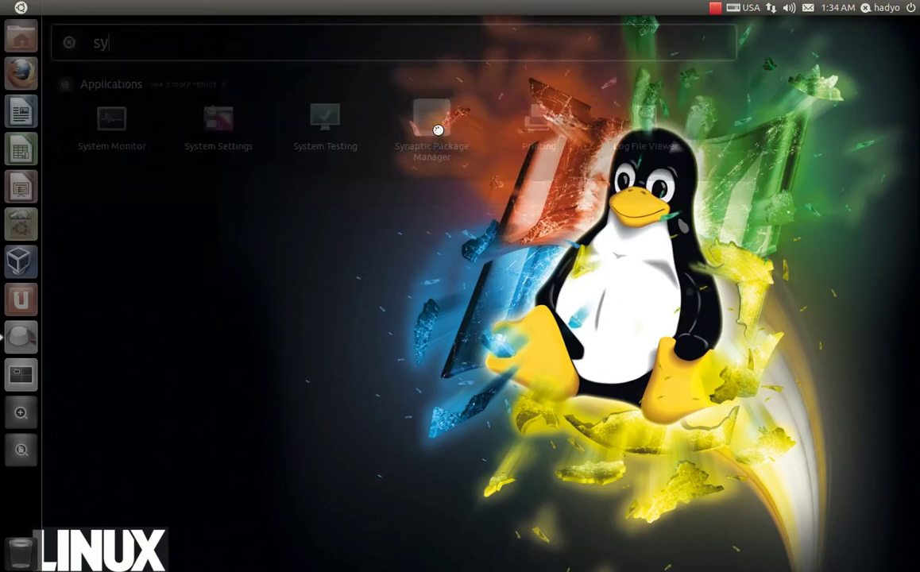
{"action": "type", "text": "•••••••"}
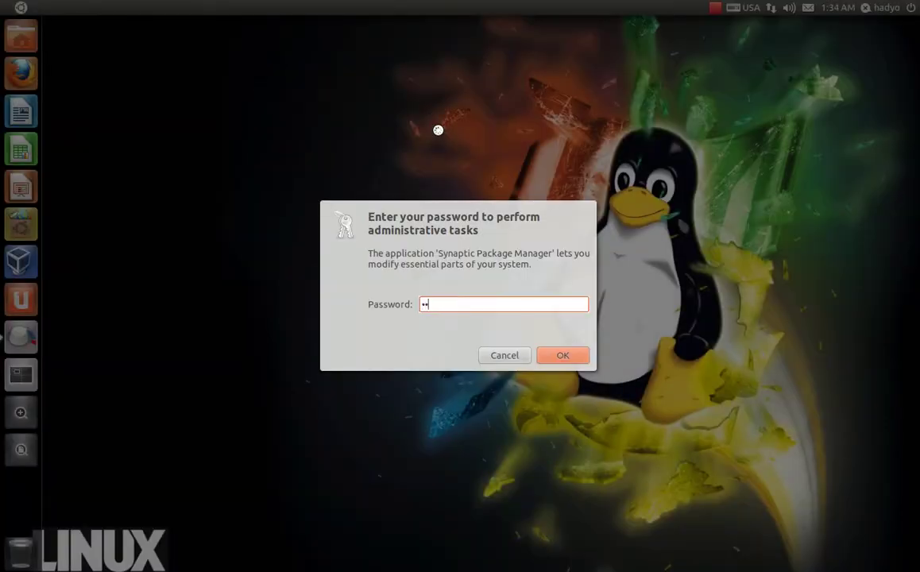
{"action": "type", "text": "•••"}
{"action": "key", "text": "Return"}
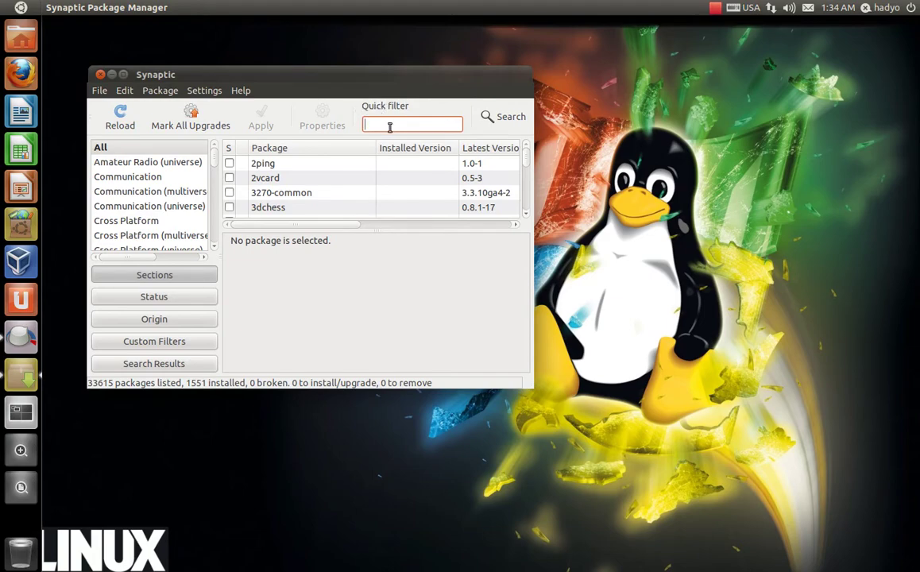
Step: Filter the packages by "compiz" and mark compizconfig-settings-manager for installation
{"action": "type", "text": "compiz"}
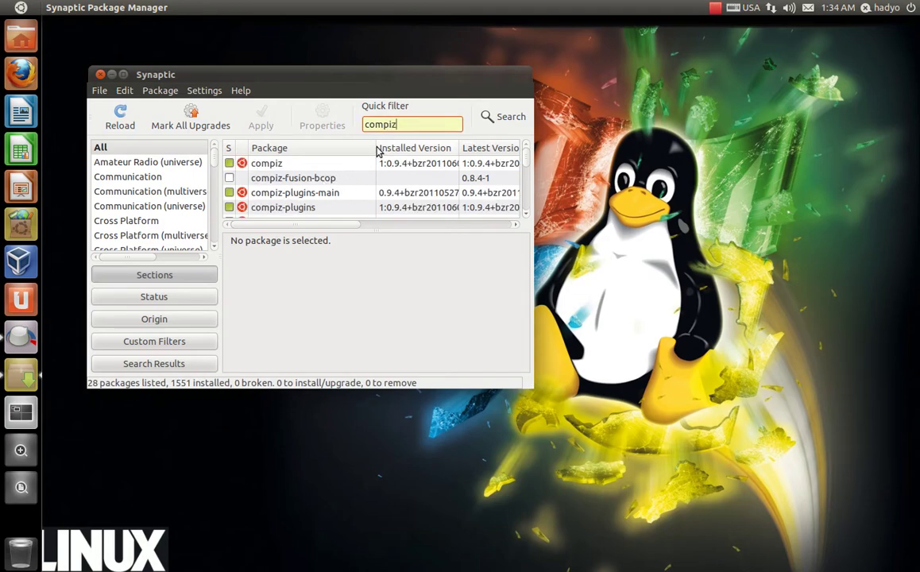
{"action": "left_click_drag", "start_coordinate": [378, 151], "coordinate": [406, 151]}
{"action": "scroll", "coordinate": [316, 183], "scroll_direction": "down", "scroll_amount": 1}
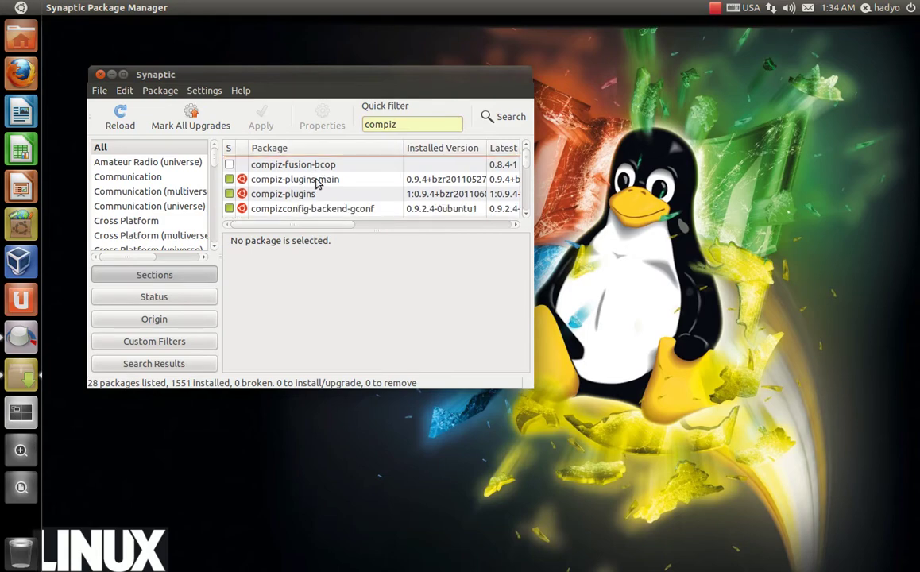
{"action": "scroll", "coordinate": [316, 183], "scroll_direction": "down", "scroll_amount": 6}
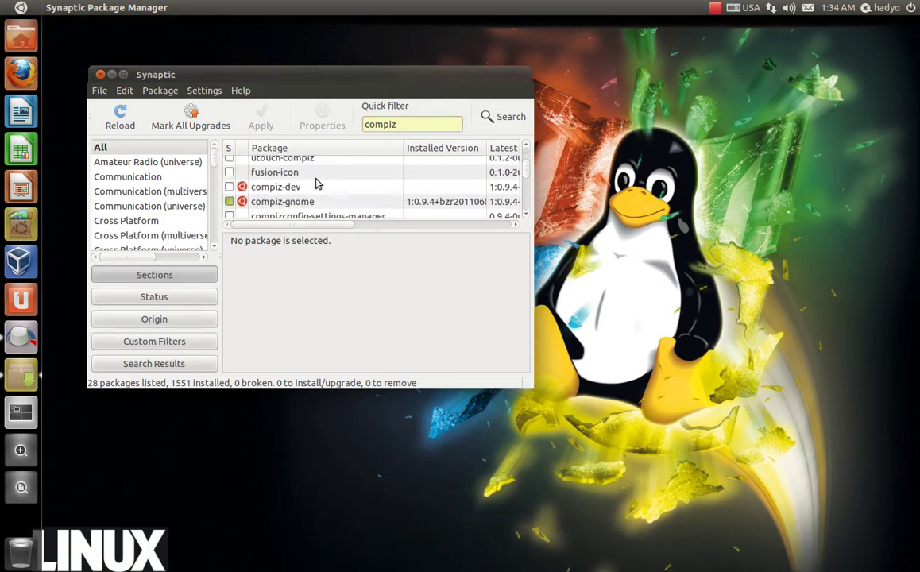
{"action": "scroll", "coordinate": [317, 184], "scroll_direction": "down", "scroll_amount": 1}
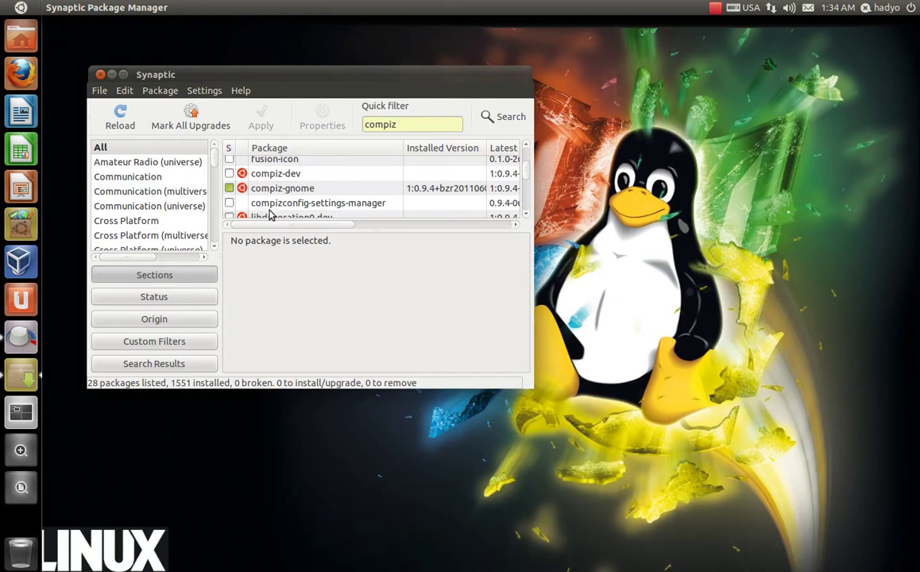
{"action": "right_click", "coordinate": [300, 205]}
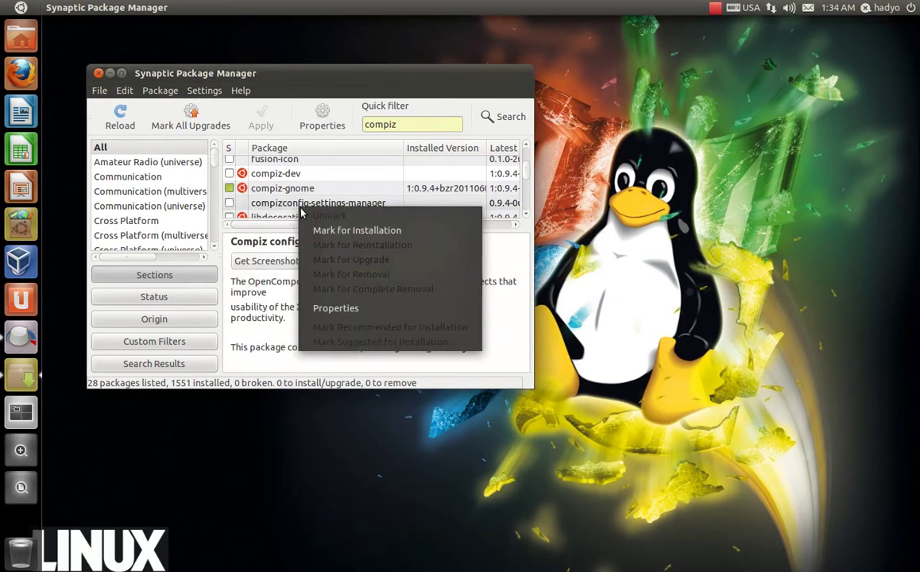
{"action": "left_click", "coordinate": [320, 231]}
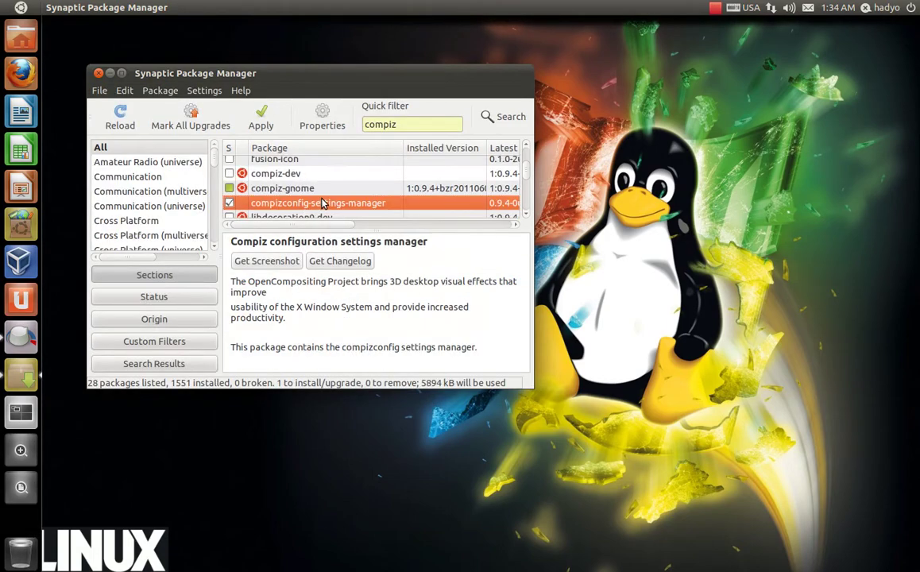
Step: Mark the compiz-fusion-plugins-extra package for installation as well
{"action": "scroll", "coordinate": [324, 205], "scroll_direction": "down", "scroll_amount": 2}
{"action": "scroll", "coordinate": [324, 204], "scroll_direction": "down", "scroll_amount": 1}
{"action": "scroll", "coordinate": [325, 204], "scroll_direction": "down", "scroll_amount": 2}
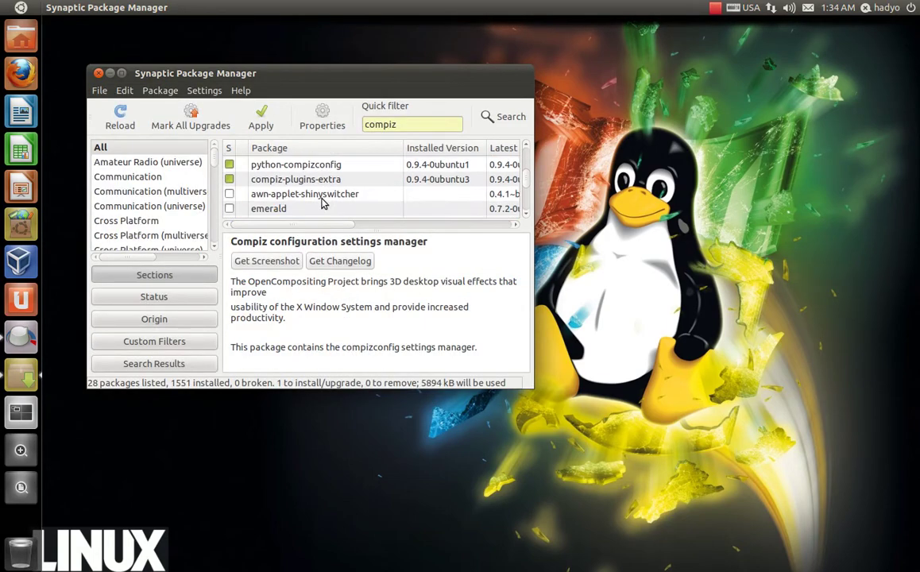
{"action": "scroll", "coordinate": [321, 203], "scroll_direction": "down", "scroll_amount": 5}
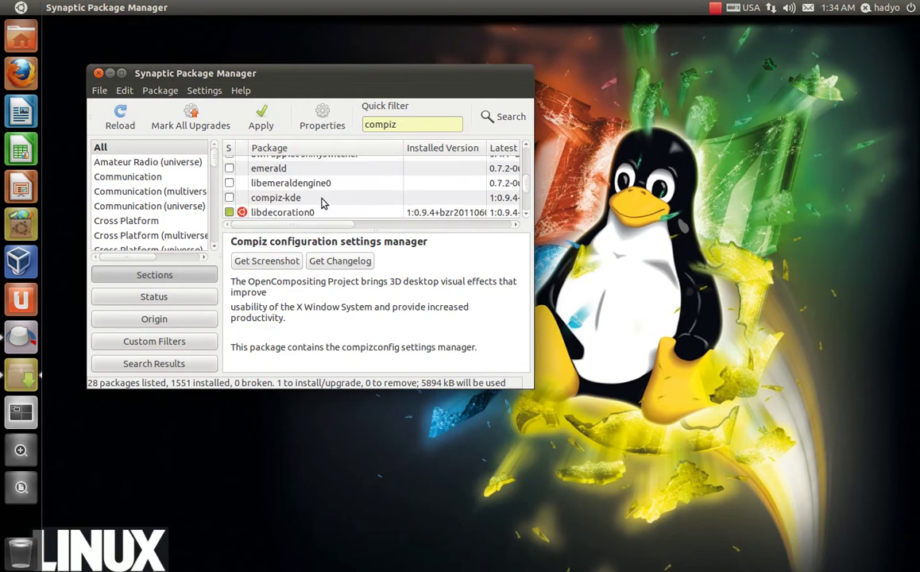
{"action": "scroll", "coordinate": [322, 203], "scroll_direction": "down", "scroll_amount": 1}
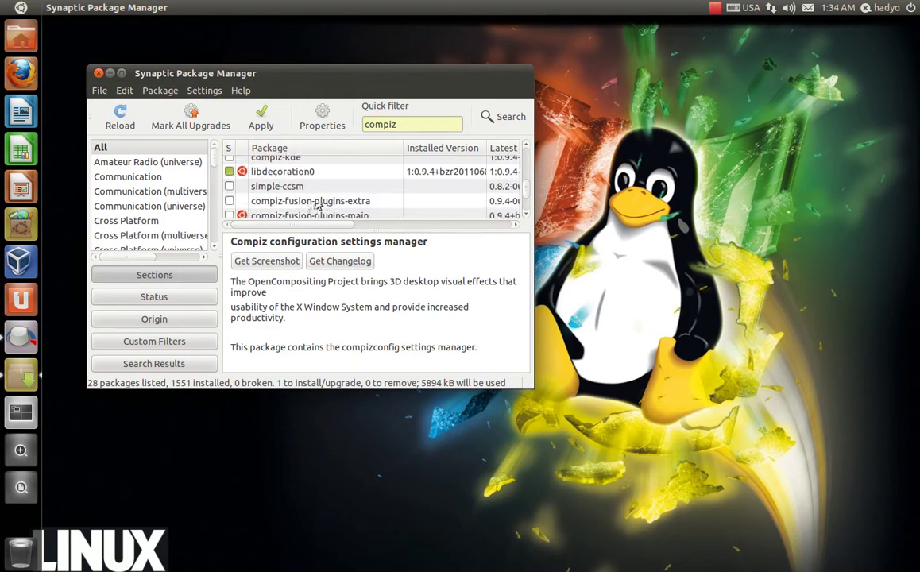
{"action": "right_click", "coordinate": [266, 205]}
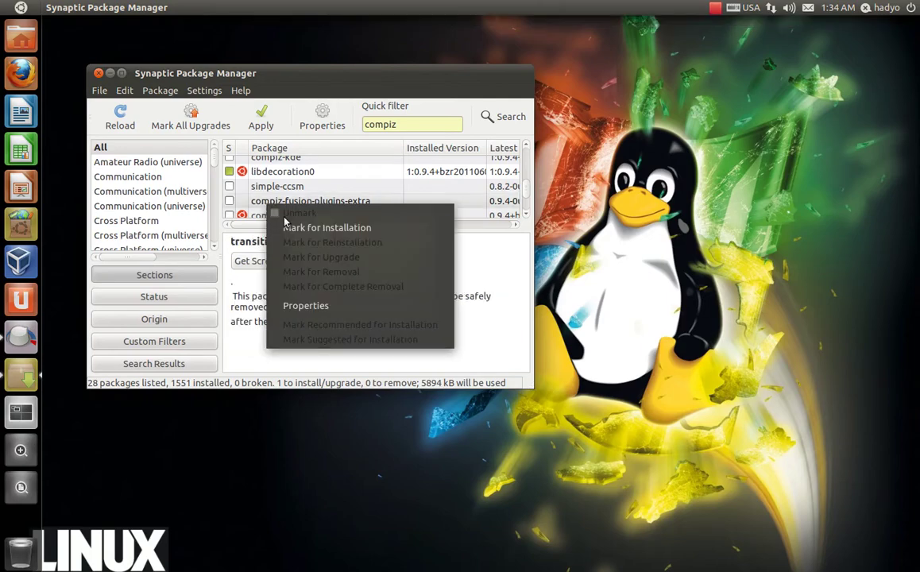
{"action": "left_click", "coordinate": [290, 226]}
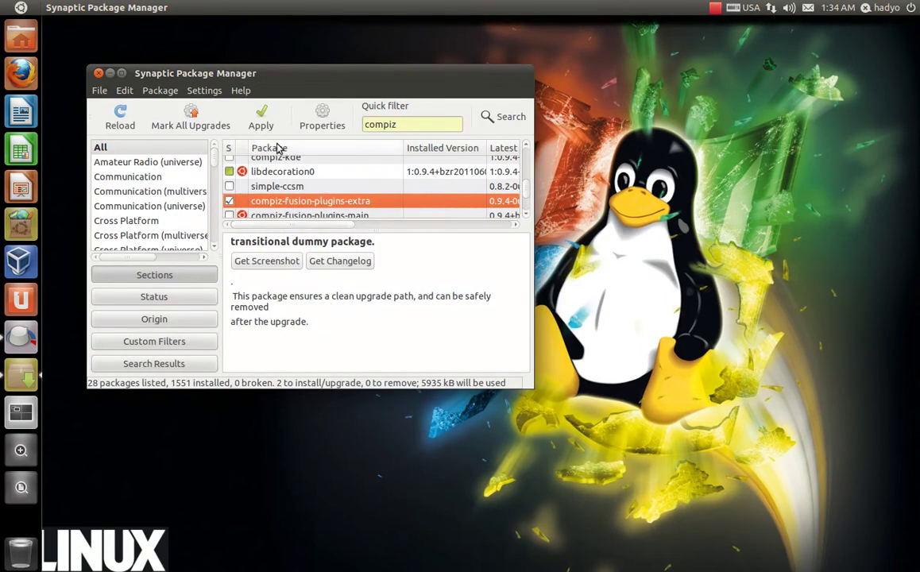
Step: Apply the marked changes to install both Compiz packages, and reload the package information
{"action": "left_click", "coordinate": [263, 126]}
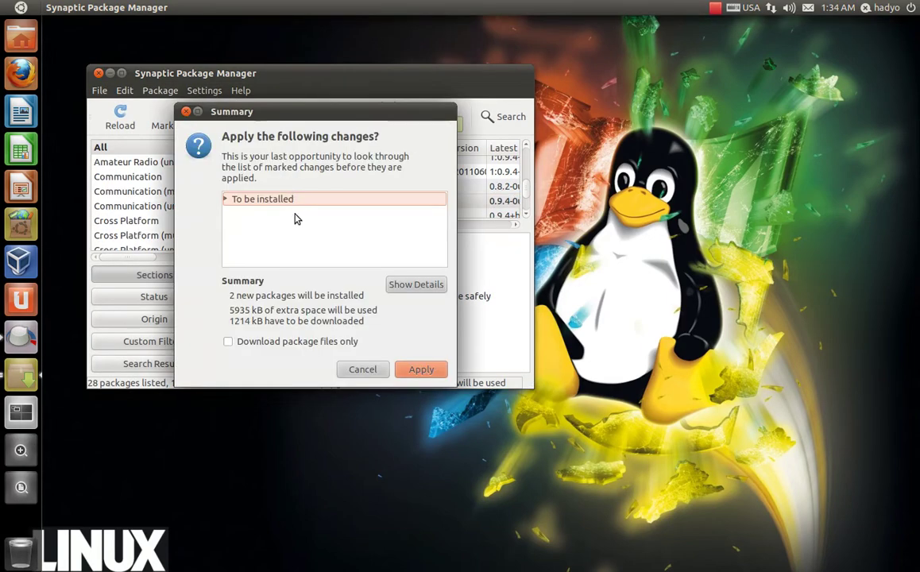
{"action": "left_click", "coordinate": [423, 373]}
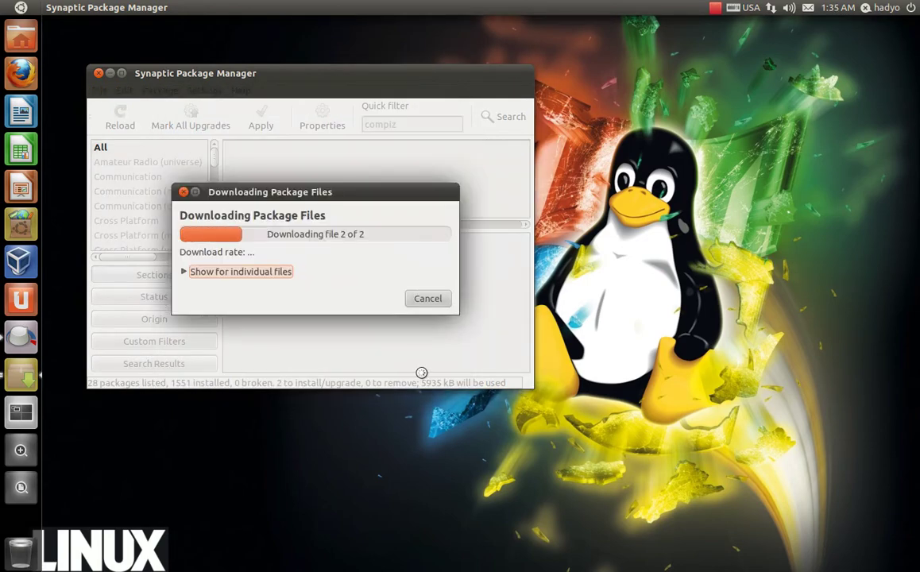
{"action": "left_click_drag", "start_coordinate": [357, 188], "coordinate": [512, 207]}
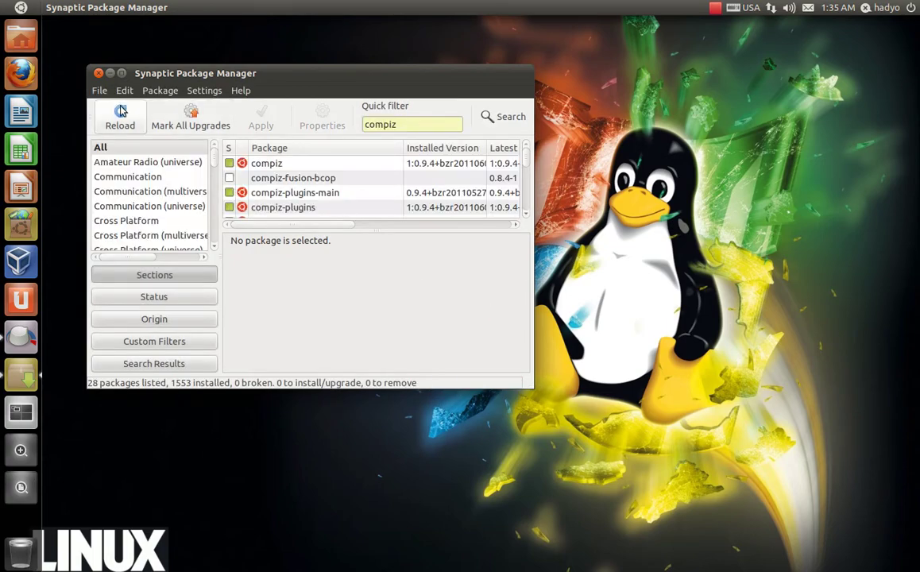
{"action": "left_click", "coordinate": [120, 113]}
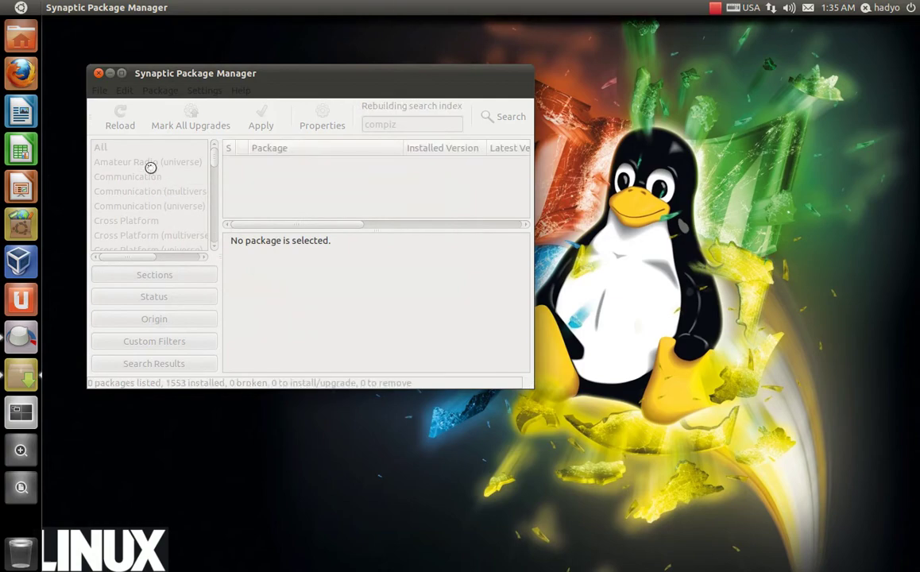
Step: Close Synaptic, search the installed applications for "compiz" and launch CompizConfig Settings Manager
{"action": "left_click", "coordinate": [98, 73]}
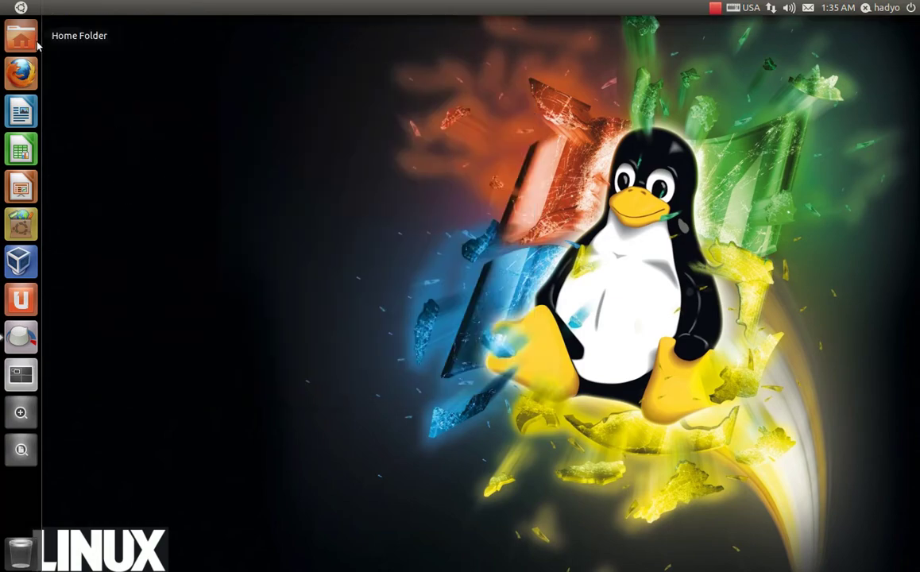
{"action": "left_click", "coordinate": [19, 8]}
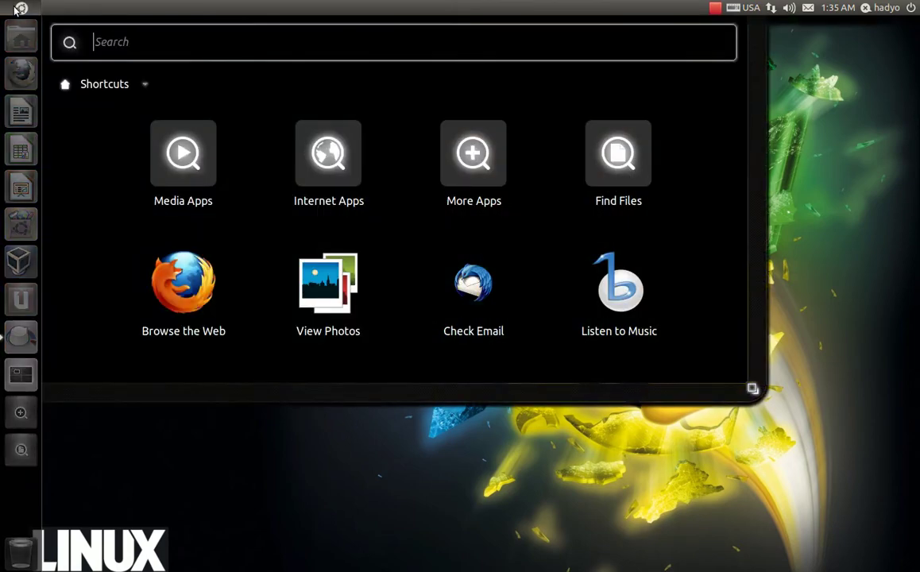
{"action": "type", "text": "cop"}
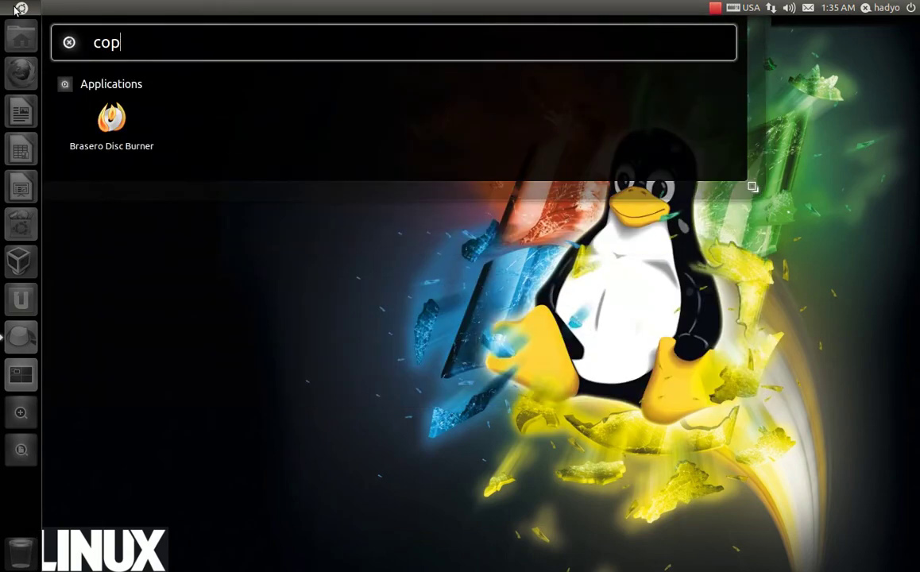
{"action": "key", "text": "BackSpace"}
{"action": "type", "text": "mpiz"}
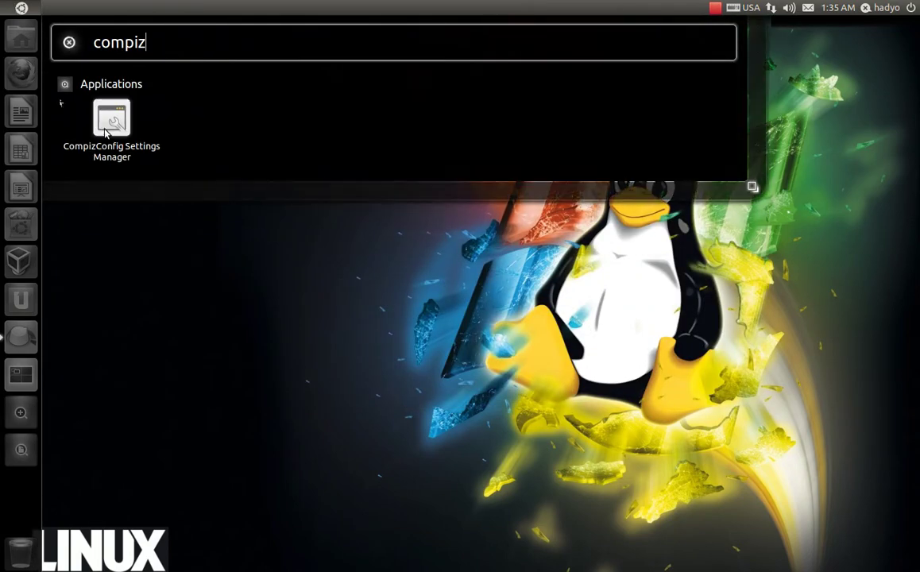
{"action": "left_click", "coordinate": [108, 129]}
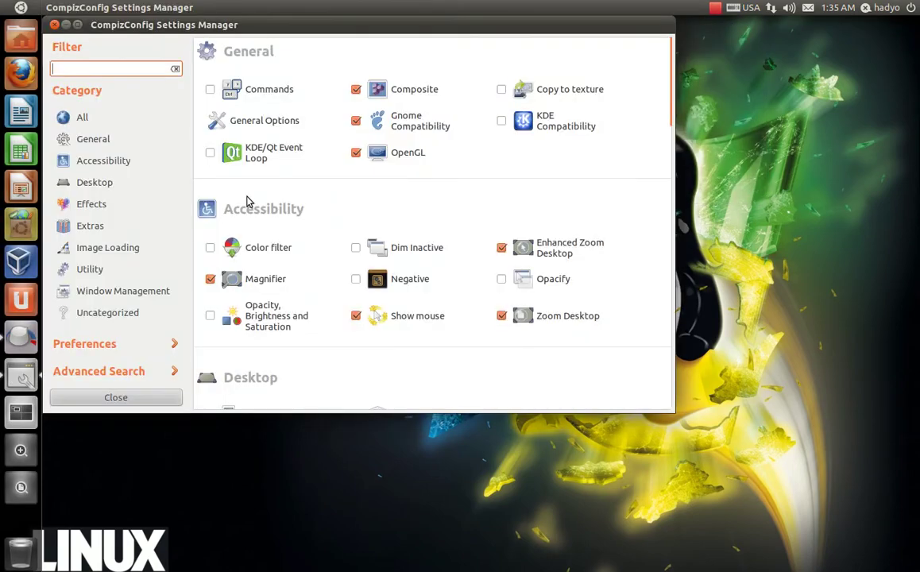
Step: Examine which plugins are enabled in the General, Accessibility, Desktop and Effects categories
{"action": "left_click_drag", "start_coordinate": [316, 26], "coordinate": [389, 55]}
{"action": "scroll", "coordinate": [423, 159], "scroll_direction": "down", "scroll_amount": 2}
{"action": "scroll", "coordinate": [425, 166], "scroll_direction": "up", "scroll_amount": 2}
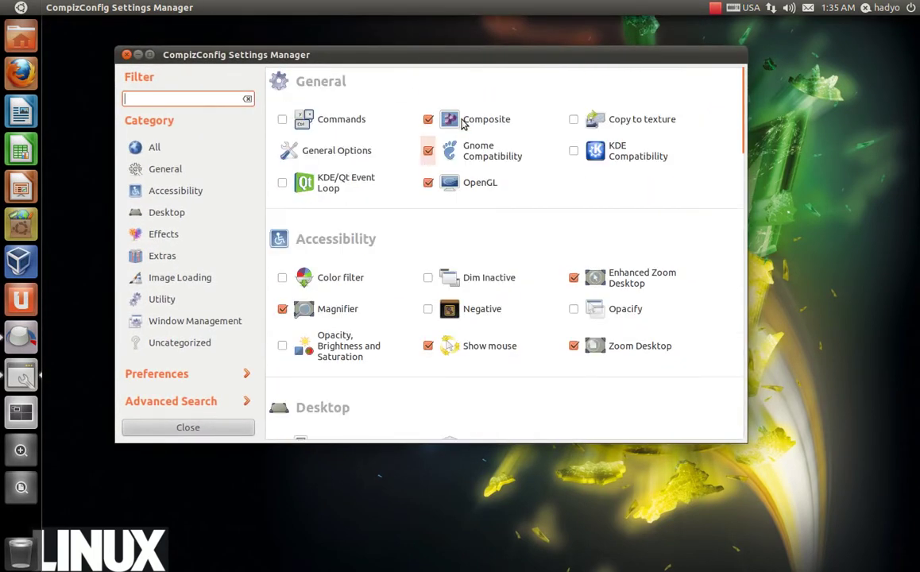
{"action": "scroll", "coordinate": [515, 215], "scroll_direction": "down", "scroll_amount": 2}
{"action": "scroll", "coordinate": [437, 175], "scroll_direction": "up", "scroll_amount": 2}
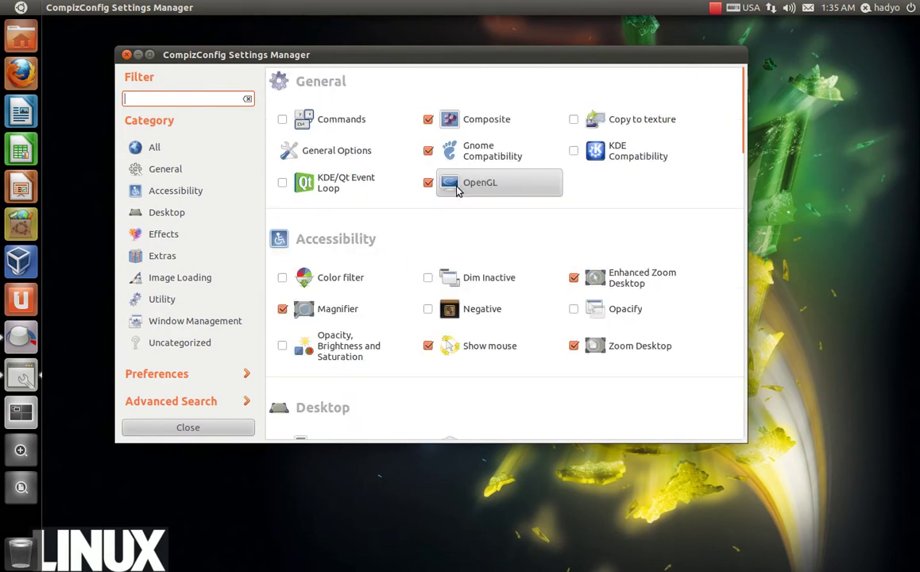
{"action": "scroll", "coordinate": [512, 231], "scroll_direction": "down", "scroll_amount": 2}
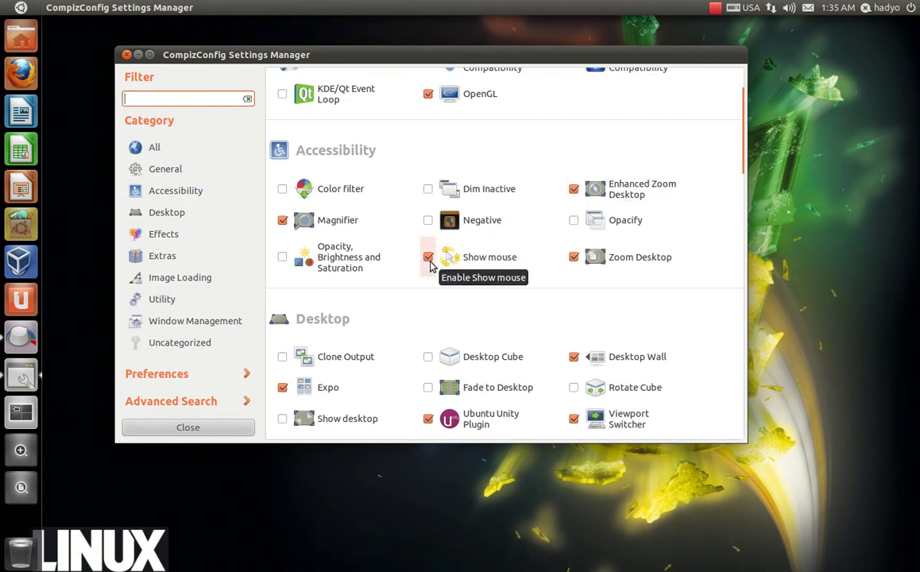
{"action": "scroll", "coordinate": [426, 209], "scroll_direction": "down", "scroll_amount": 2}
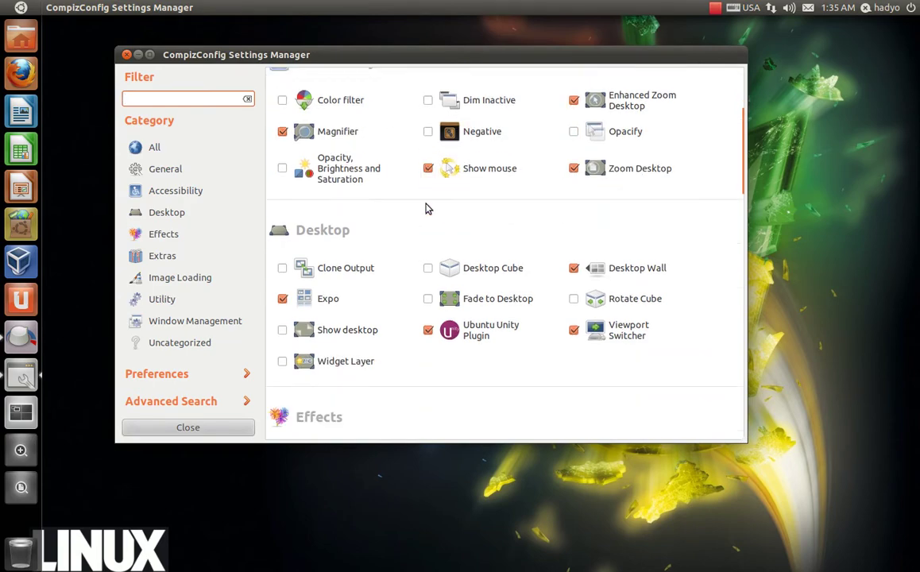
{"action": "scroll", "coordinate": [427, 209], "scroll_direction": "up", "scroll_amount": 3}
{"action": "scroll", "coordinate": [479, 206], "scroll_direction": "down", "scroll_amount": 2}
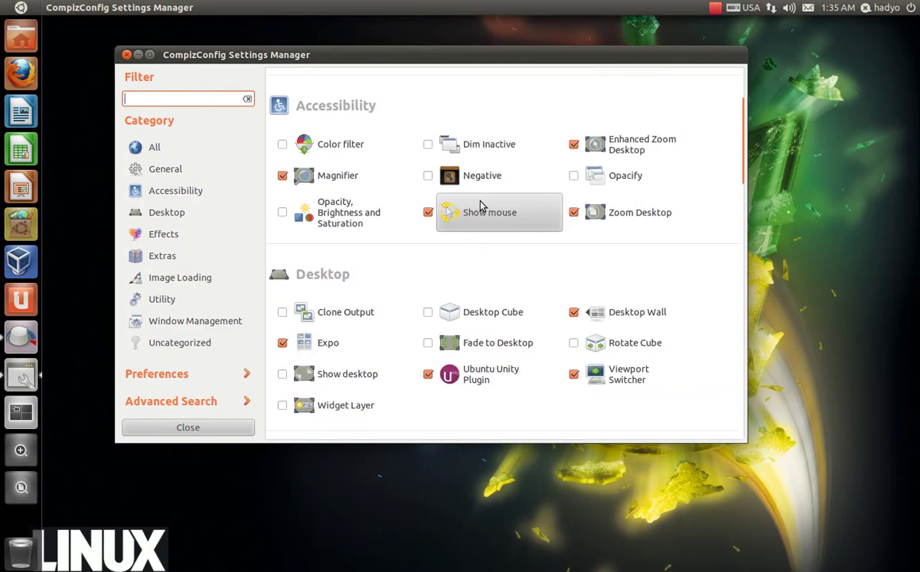
{"action": "left_click", "coordinate": [480, 208]}
{"action": "scroll", "coordinate": [480, 205], "scroll_direction": "down", "scroll_amount": 1}
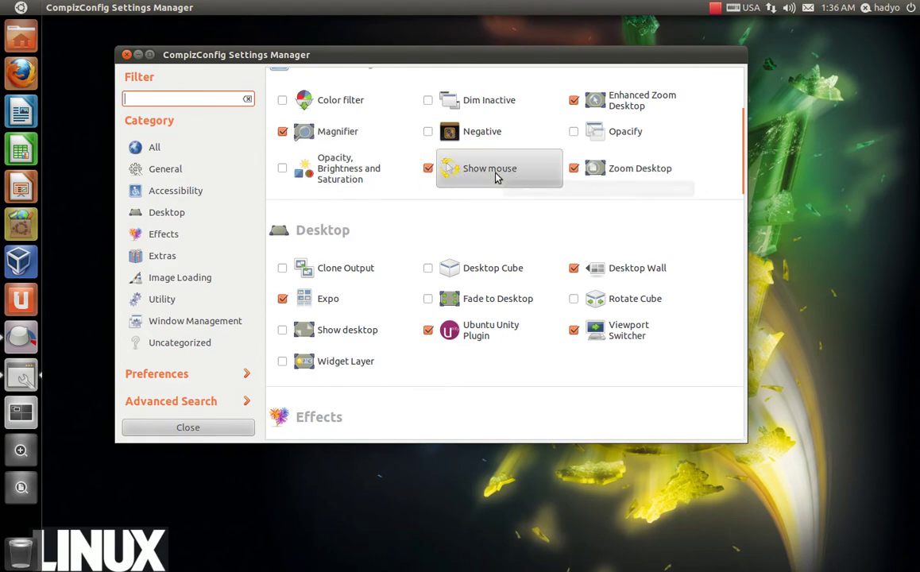
{"action": "scroll", "coordinate": [496, 177], "scroll_direction": "down", "scroll_amount": 3}
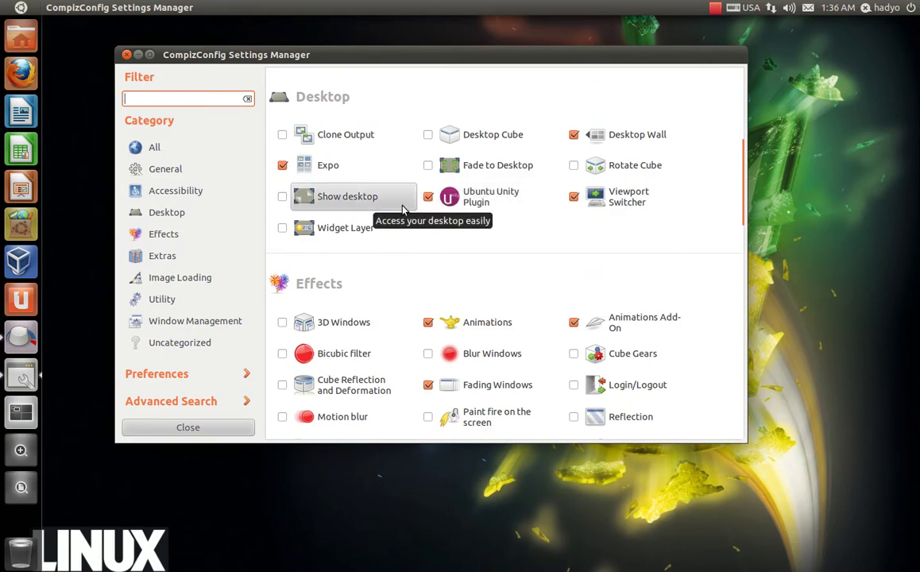
{"action": "scroll", "coordinate": [416, 208], "scroll_direction": "down", "scroll_amount": 1}
{"action": "scroll", "coordinate": [435, 203], "scroll_direction": "down", "scroll_amount": 2}
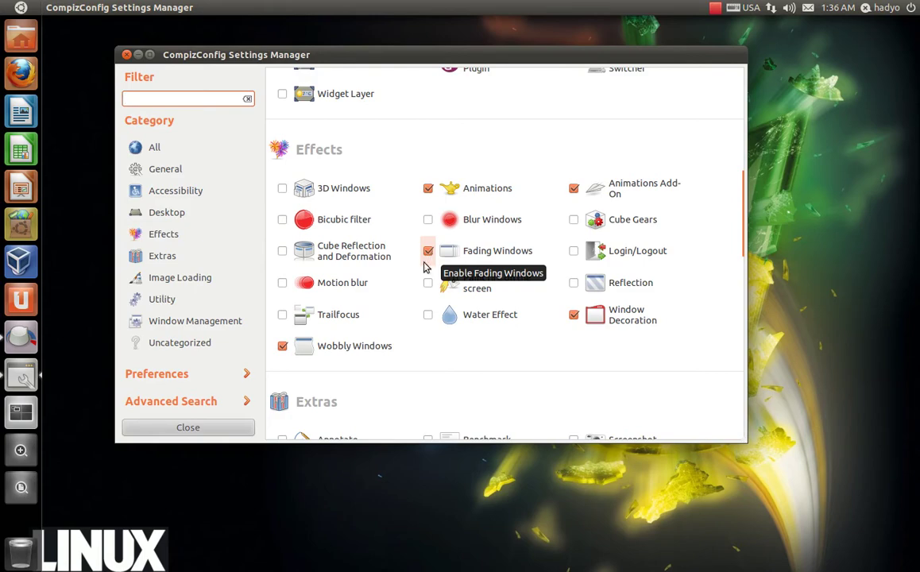
Step: Disable the Wobbly Windows effect and move the settings window to try out the change
{"action": "left_click", "coordinate": [282, 348]}
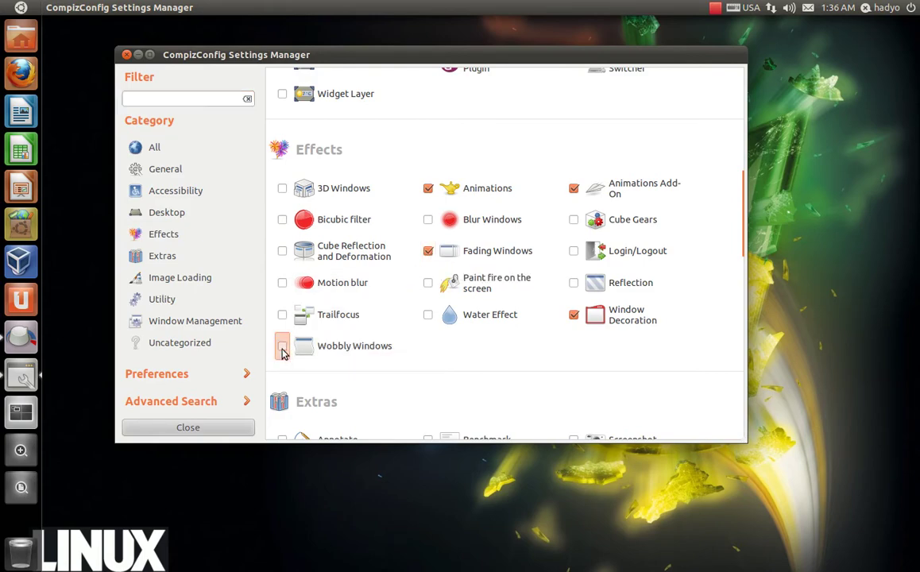
{"action": "left_click_drag", "start_coordinate": [382, 62], "coordinate": [412, 55]}
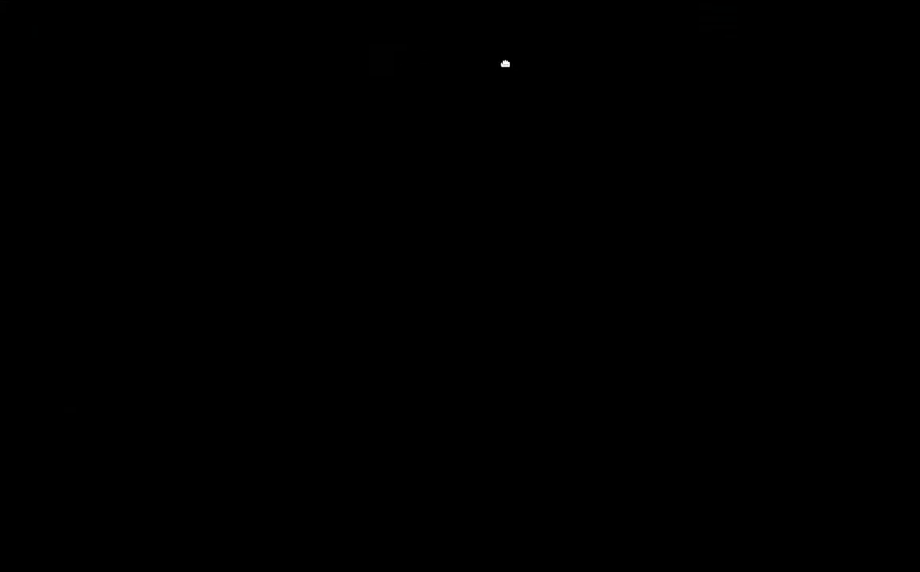
Step: Move the settings window to try out the window motion, and enable the Water Effect plugin
{"action": "left_click_drag", "start_coordinate": [505, 64], "coordinate": [375, 63]}
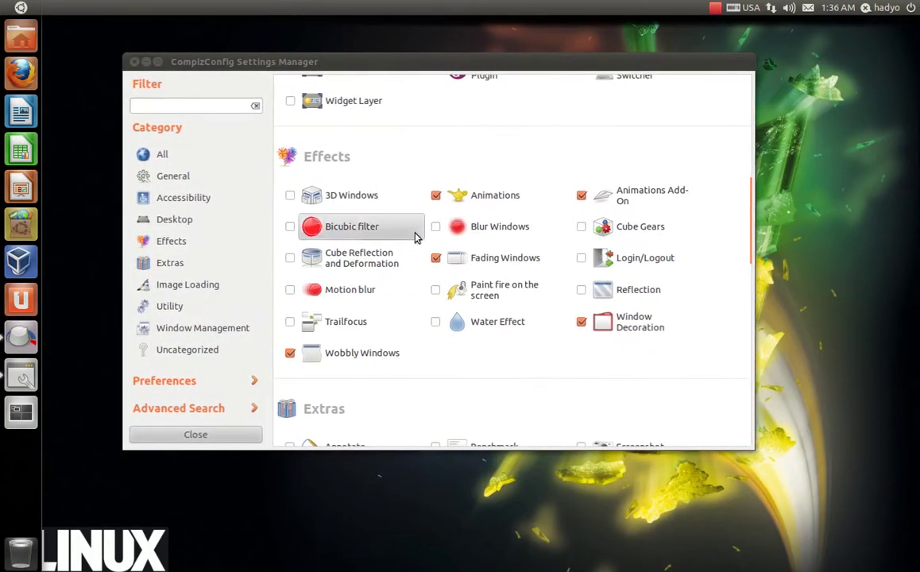
{"action": "left_click", "coordinate": [437, 324]}
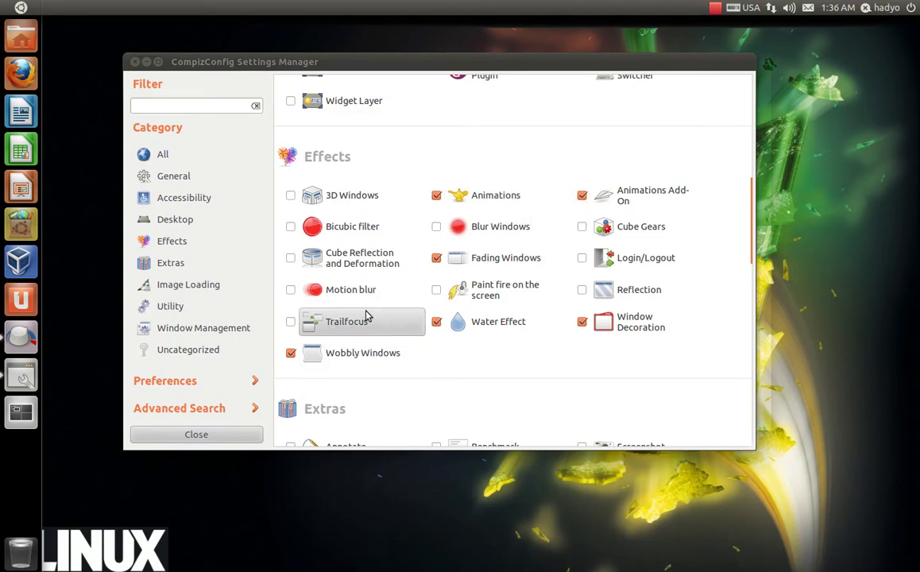
Step: Examine which plugins are enabled across the Accessibility, Desktop, Effects, Extras, Image Loading and Window Management categories
{"action": "scroll", "coordinate": [367, 317], "scroll_direction": "up", "scroll_amount": 3}
{"action": "scroll", "coordinate": [387, 270], "scroll_direction": "up", "scroll_amount": 2}
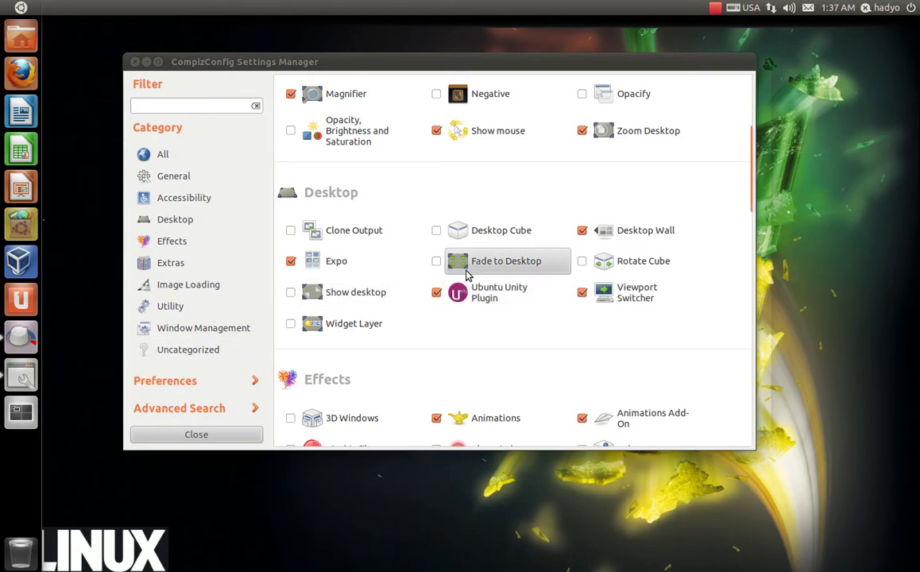
{"action": "scroll", "coordinate": [467, 267], "scroll_direction": "up", "scroll_amount": 3}
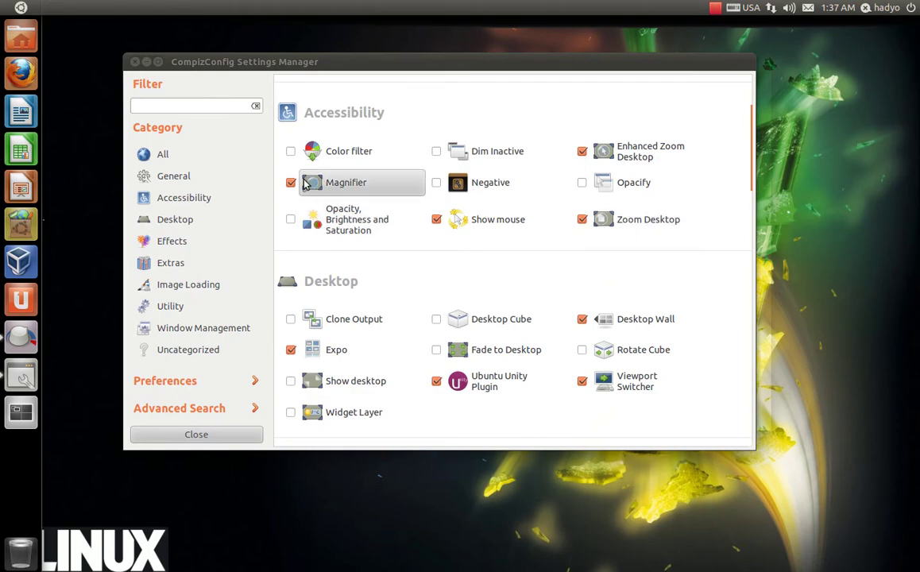
{"action": "scroll", "coordinate": [440, 324], "scroll_direction": "down", "scroll_amount": 15}
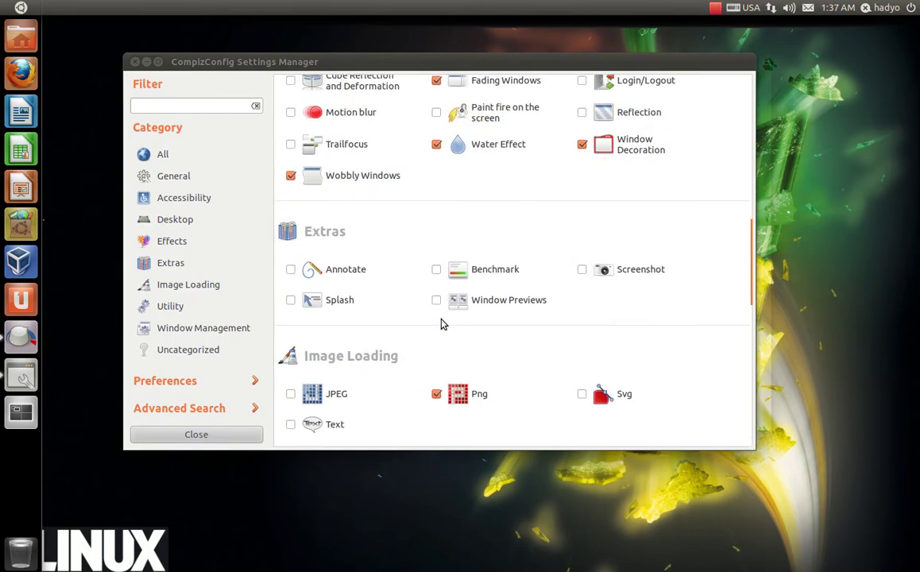
{"action": "scroll", "coordinate": [439, 322], "scroll_direction": "down", "scroll_amount": 9}
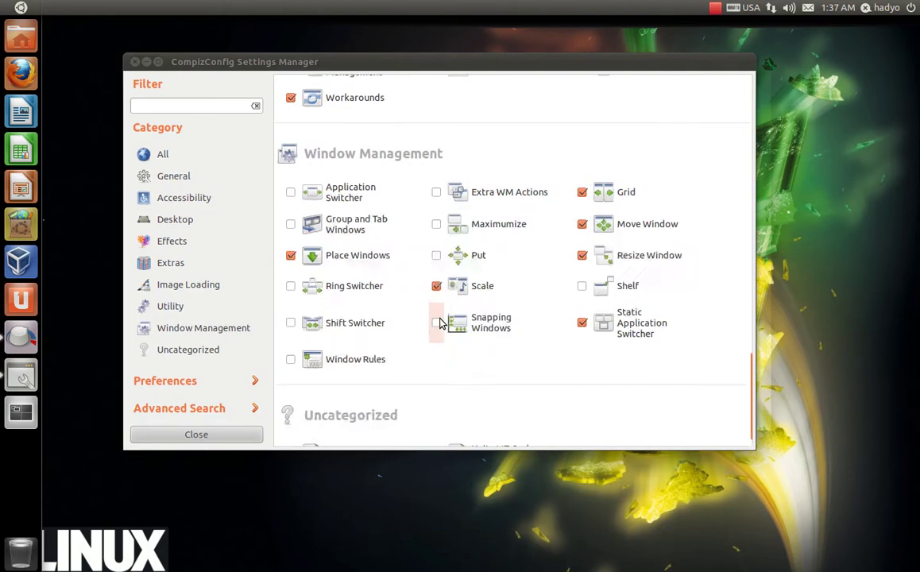
{"action": "scroll", "coordinate": [439, 322], "scroll_direction": "up", "scroll_amount": 4}
{"action": "scroll", "coordinate": [440, 324], "scroll_direction": "up", "scroll_amount": 15}
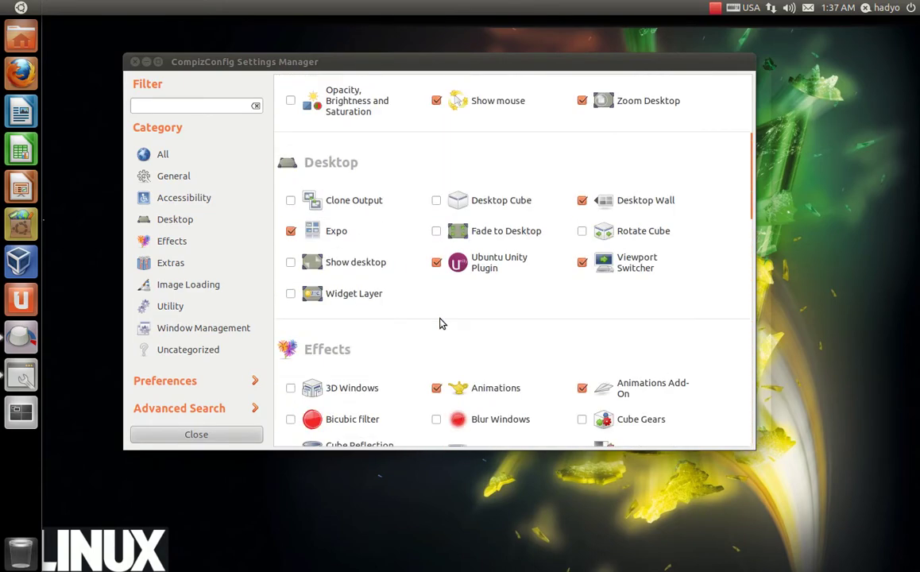
{"action": "scroll", "coordinate": [445, 291], "scroll_direction": "down", "scroll_amount": 5}
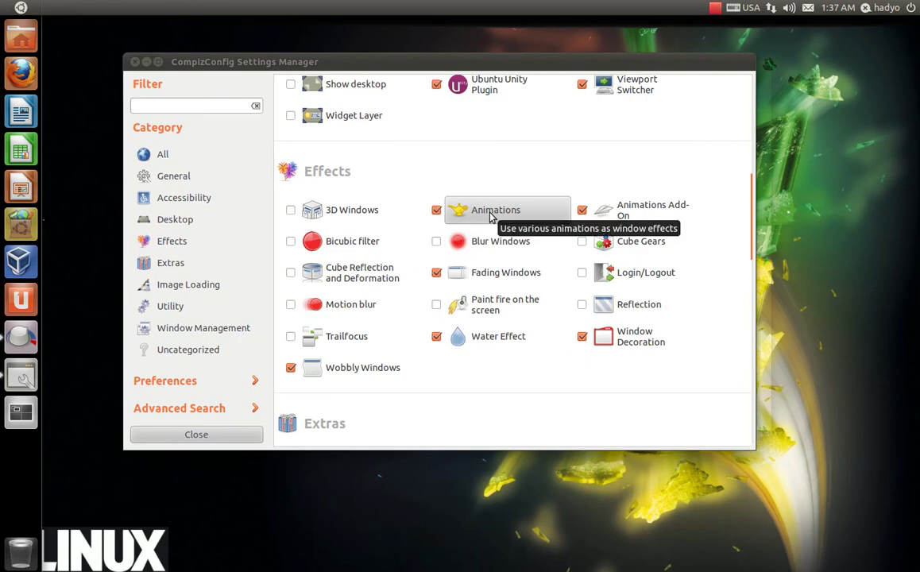
Step: Open the settings of the Animations plugin and show its Minimize Animation options
{"action": "left_click", "coordinate": [491, 217]}
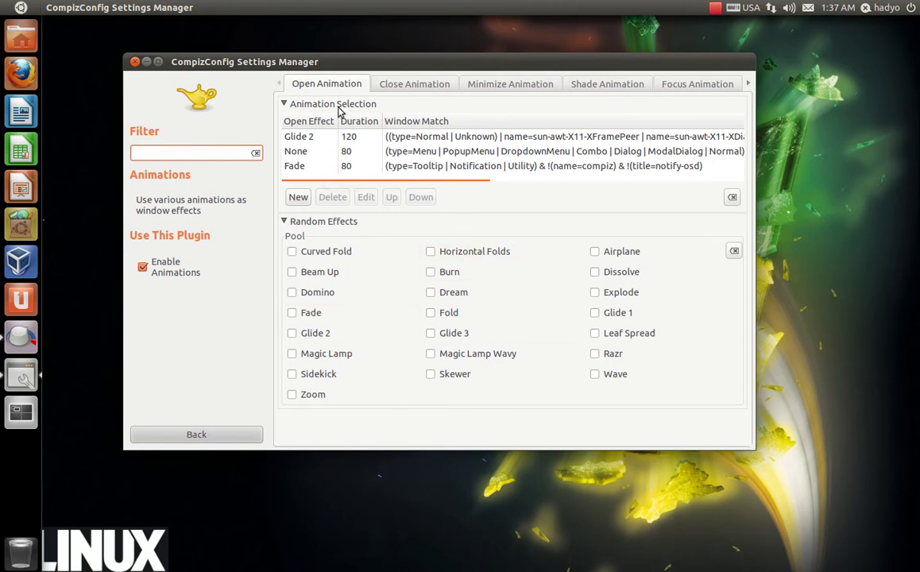
{"action": "left_click", "coordinate": [390, 86]}
{"action": "left_click", "coordinate": [487, 88]}
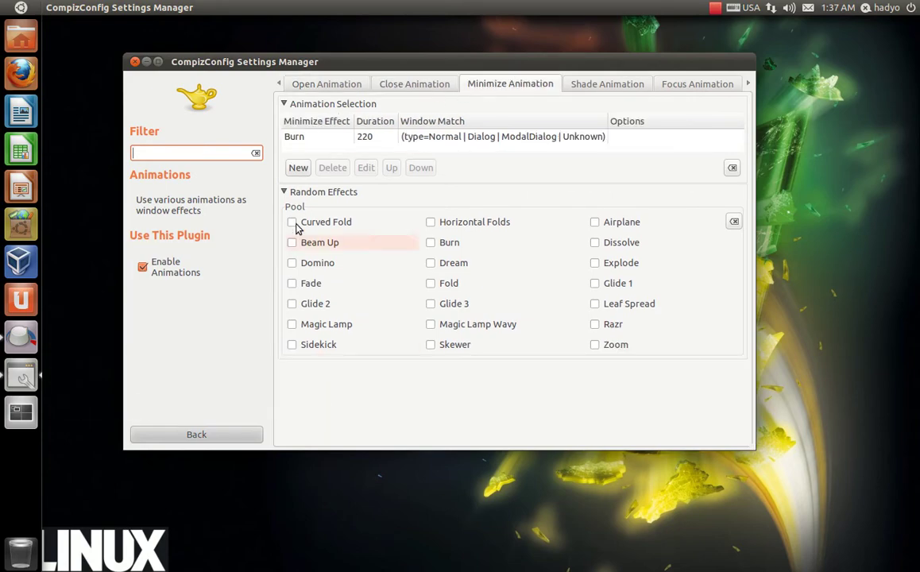
Step: Change the minimize effect in the animation selection to Zoom and close the edit dialog
{"action": "left_click", "coordinate": [315, 140]}
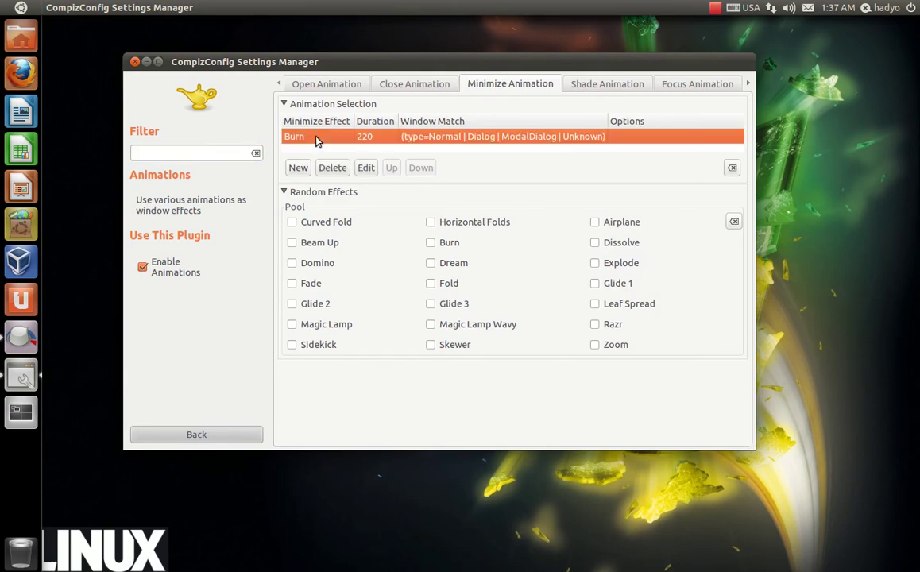
{"action": "left_click", "coordinate": [366, 168]}
{"action": "left_click", "coordinate": [424, 240]}
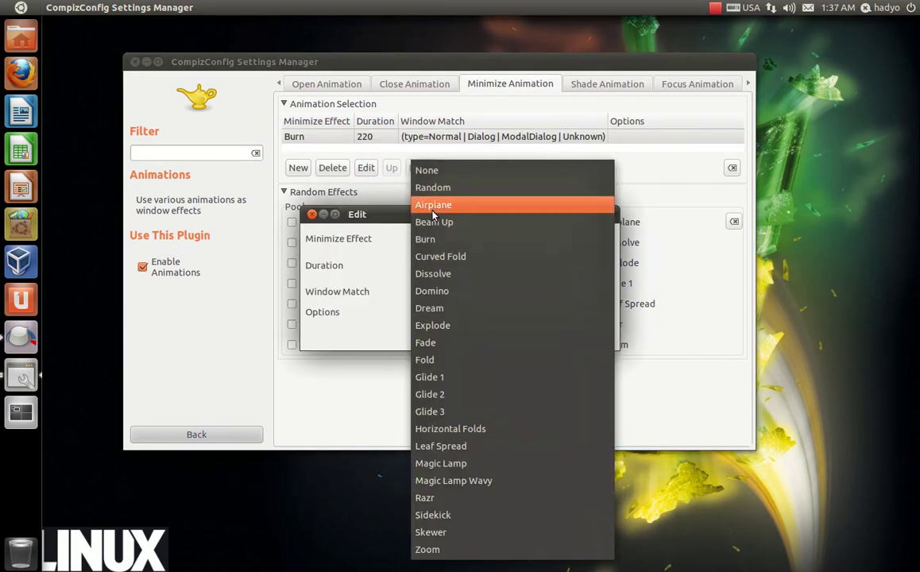
{"action": "left_click", "coordinate": [450, 550]}
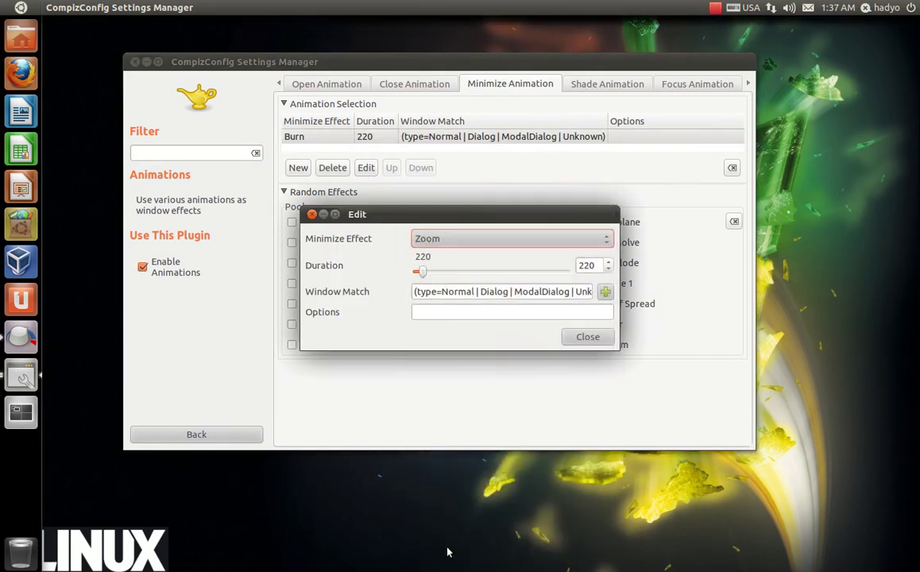
{"action": "left_click", "coordinate": [588, 338]}
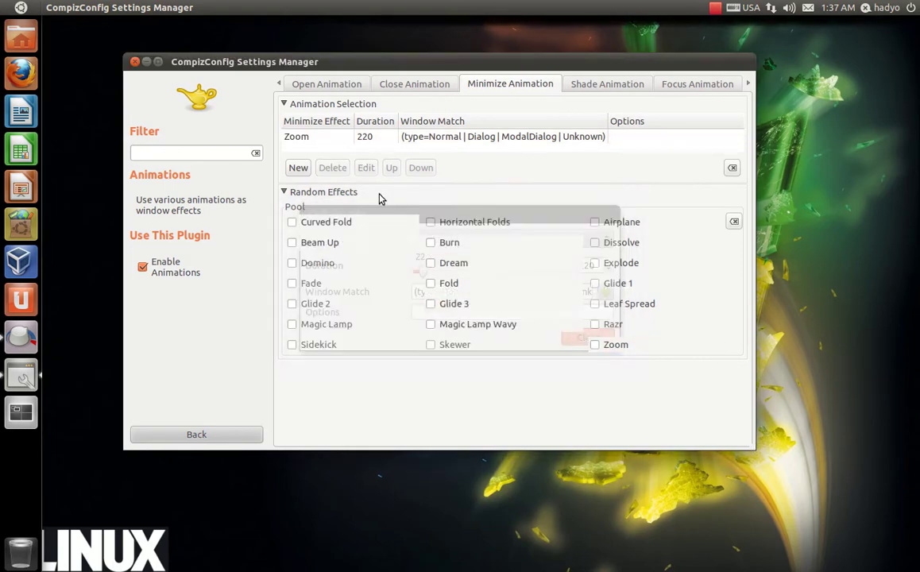
Step: Minimize and restore the settings window twice to preview the Zoom minimize animation
{"action": "left_click", "coordinate": [320, 137]}
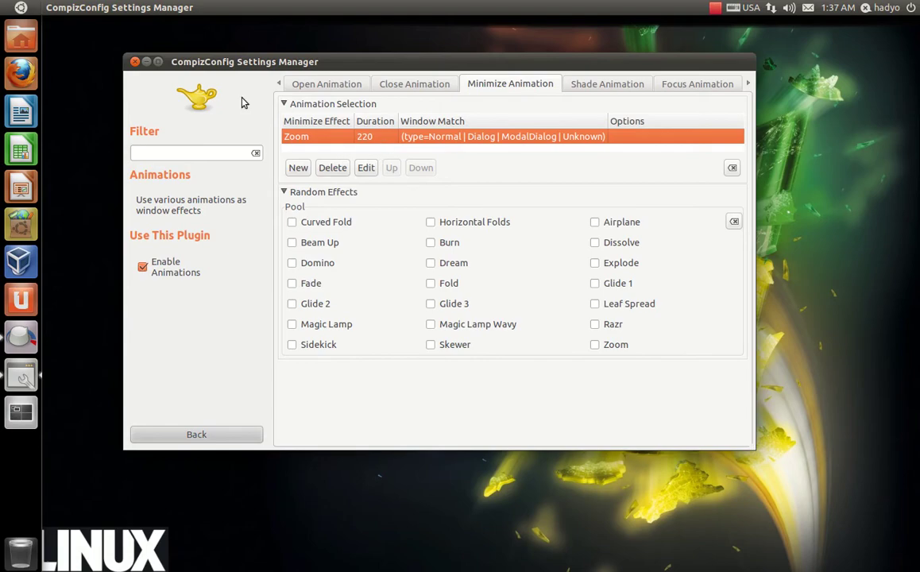
{"action": "left_click", "coordinate": [135, 62]}
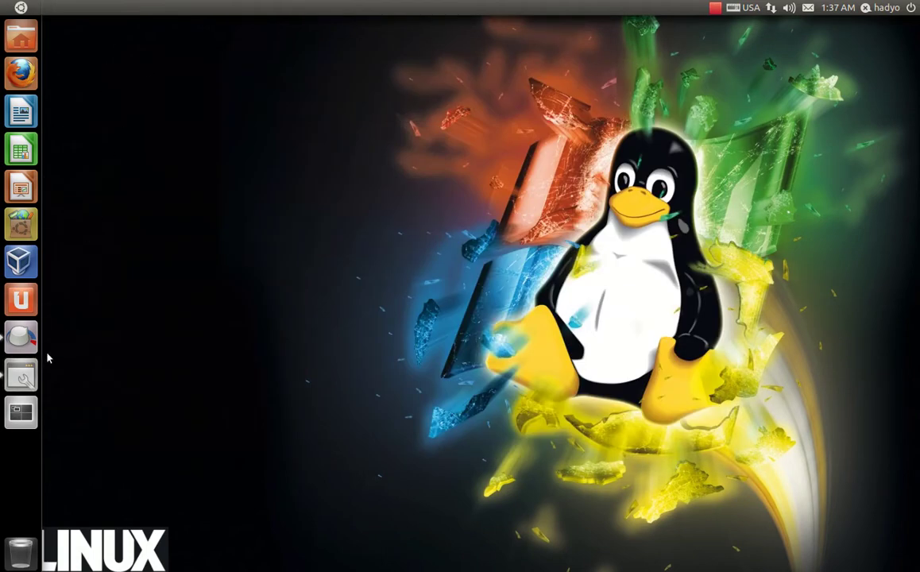
{"action": "left_click", "coordinate": [24, 377]}
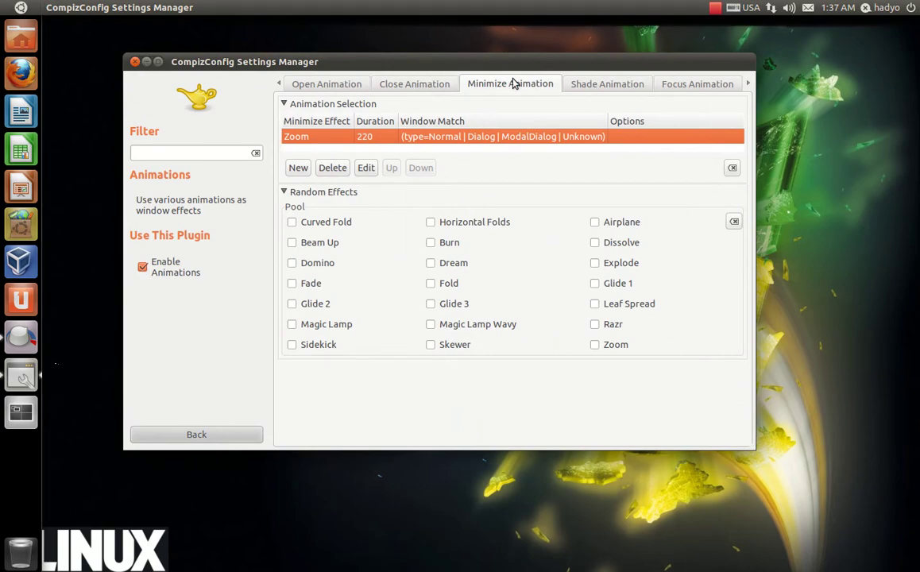
{"action": "left_click", "coordinate": [136, 61]}
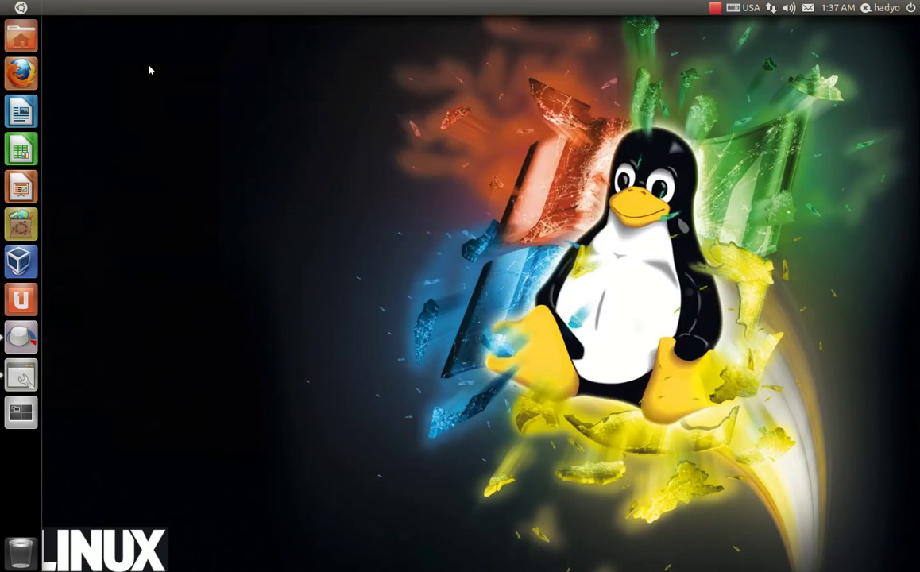
{"action": "left_click", "coordinate": [30, 342]}
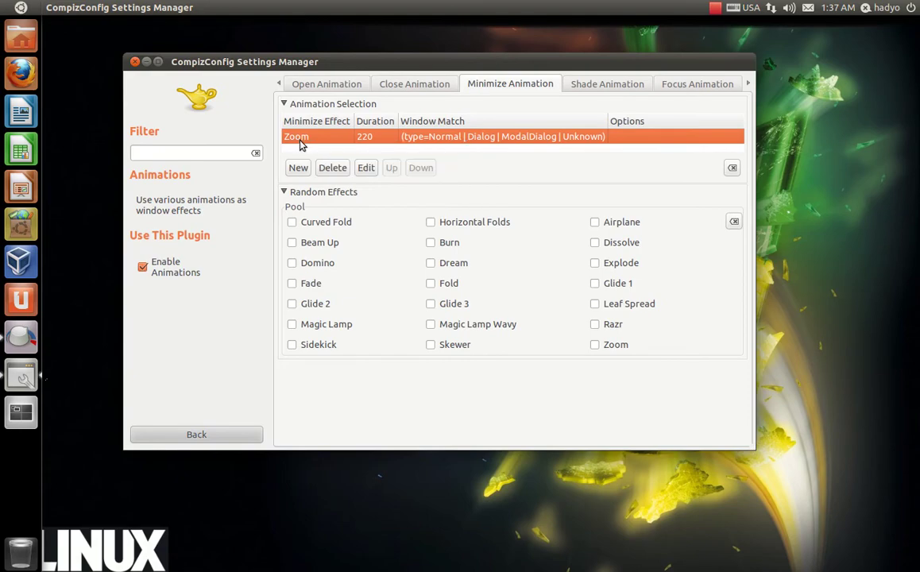
Step: Edit the minimize animation entry to use the Magic Lamp effect, and move the Edit dialog lower
{"action": "left_click", "coordinate": [368, 170]}
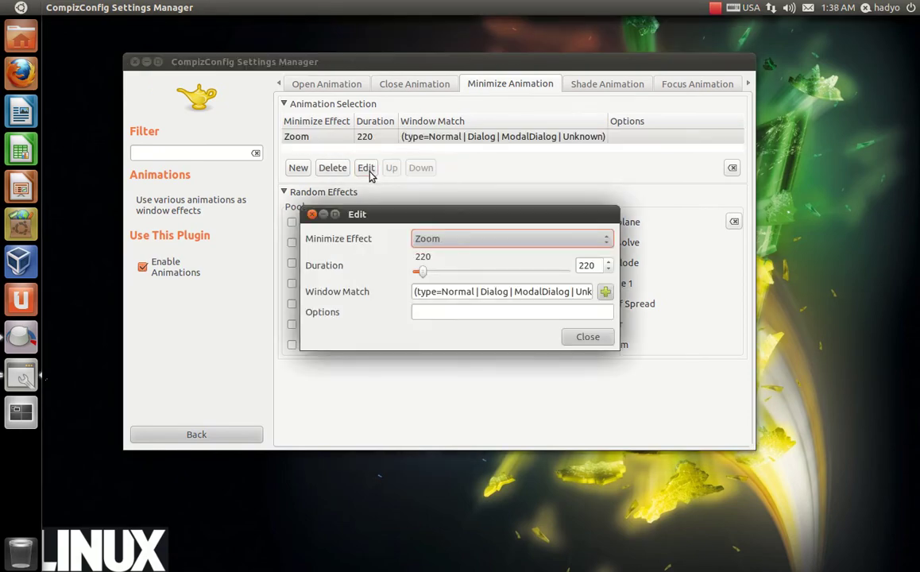
{"action": "left_click", "coordinate": [457, 247]}
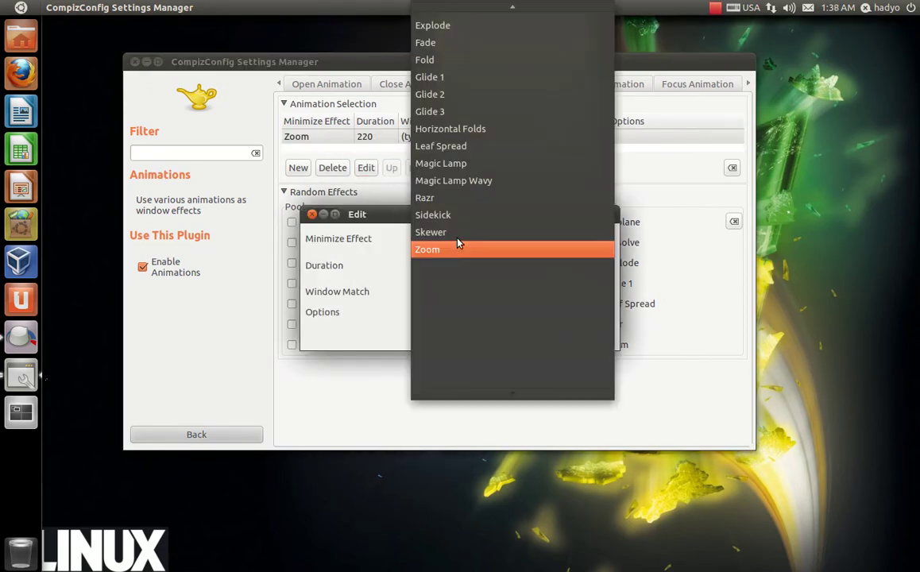
{"action": "left_click", "coordinate": [439, 169]}
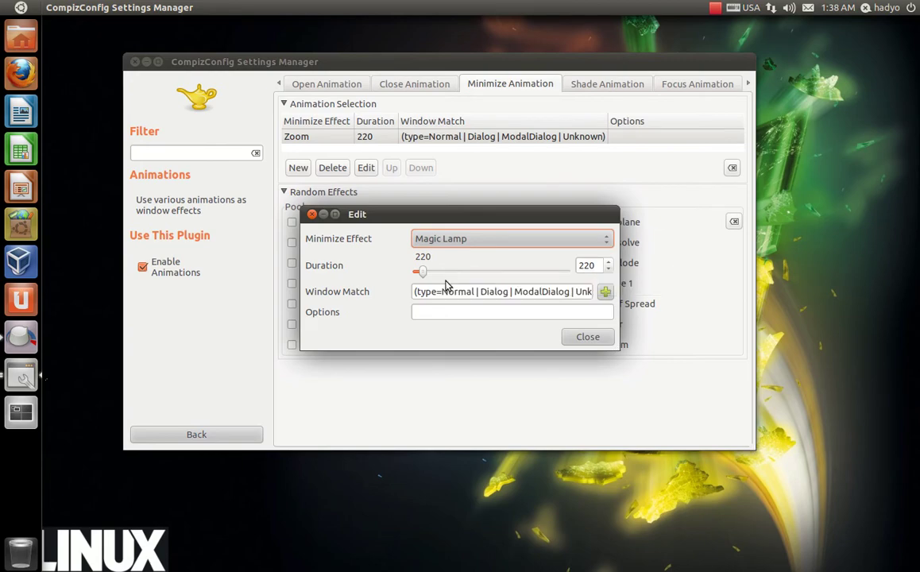
{"action": "left_click_drag", "start_coordinate": [453, 216], "coordinate": [463, 288]}
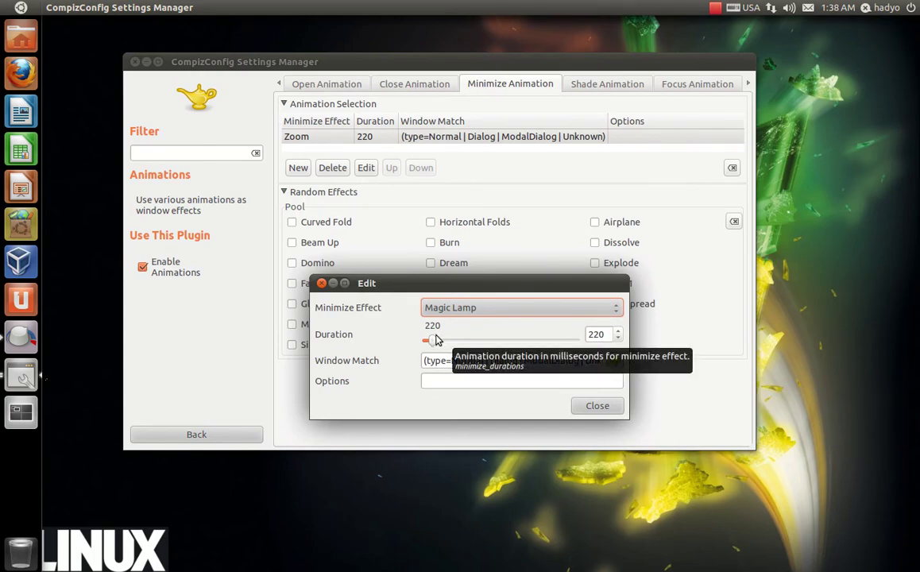
Step: Set the minimize duration to 1265 ms, and minimize and restore the Edit dialog to preview the slower animation
{"action": "left_click_drag", "start_coordinate": [434, 344], "coordinate": [474, 344]}
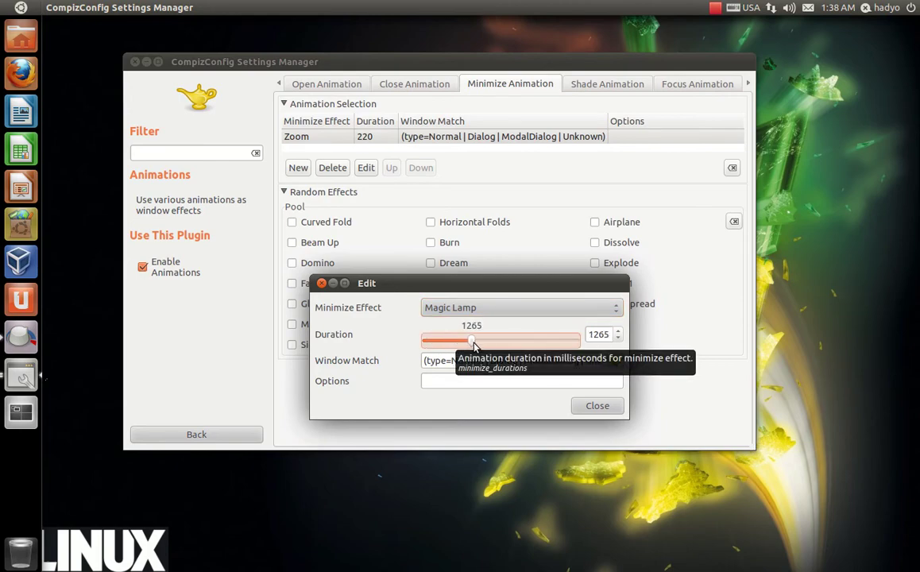
{"action": "left_click", "coordinate": [333, 284]}
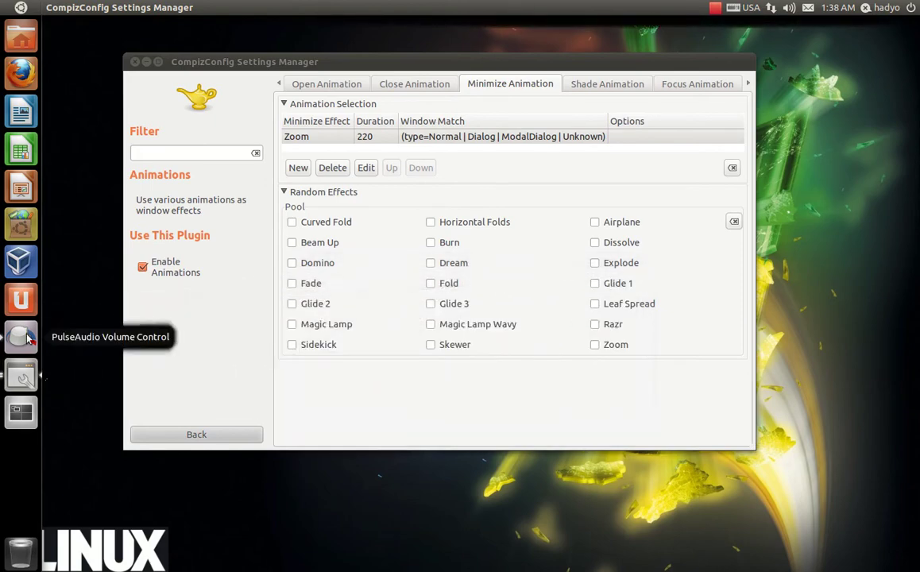
{"action": "left_click", "coordinate": [24, 376]}
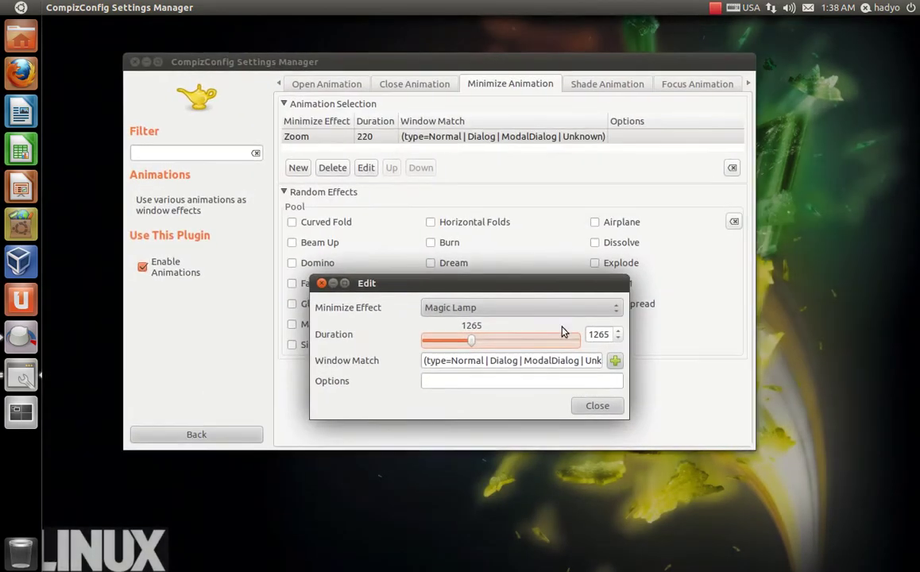
Step: Set the duration of the Magic Lamp minimize effect to 220 ms
{"action": "left_click", "coordinate": [591, 334]}
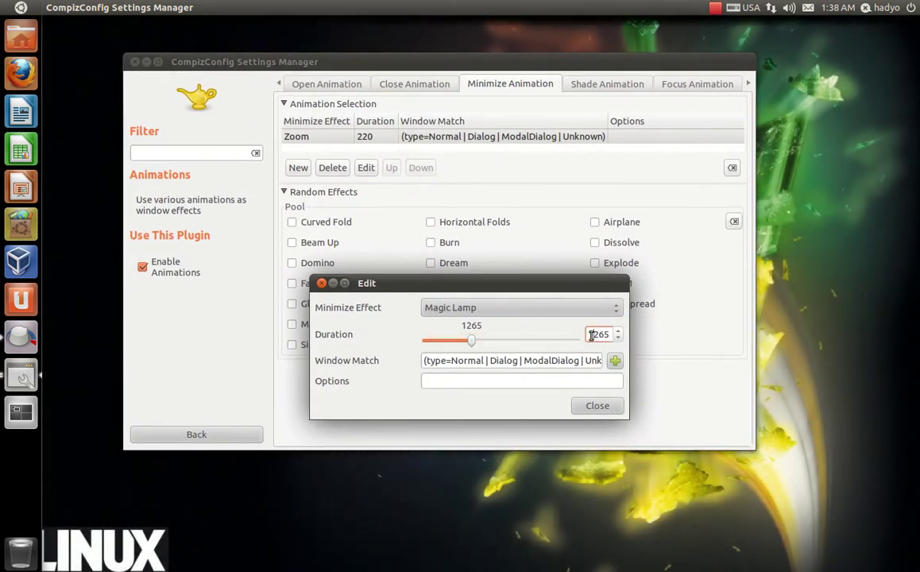
{"action": "double_click", "coordinate": [594, 335]}
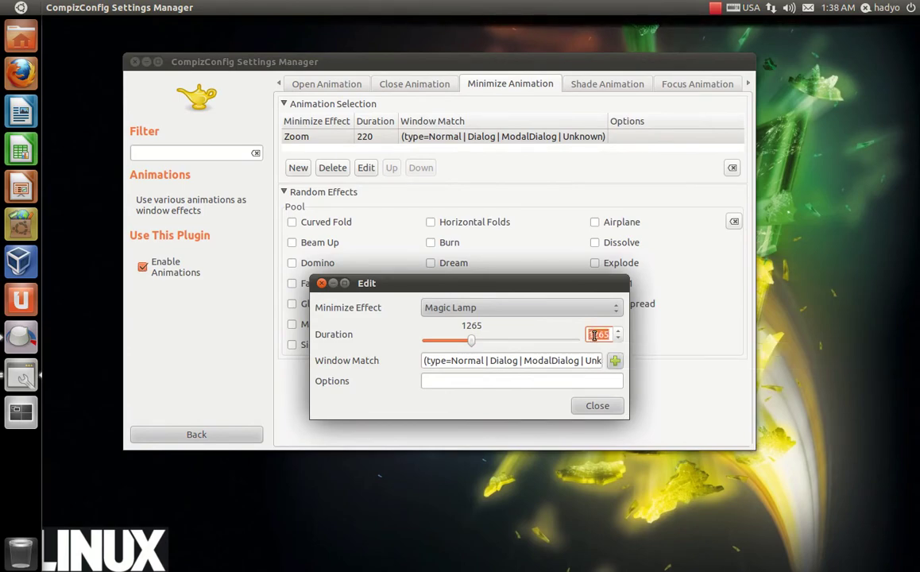
{"action": "type", "text": "220"}
{"action": "key", "text": "Return"}
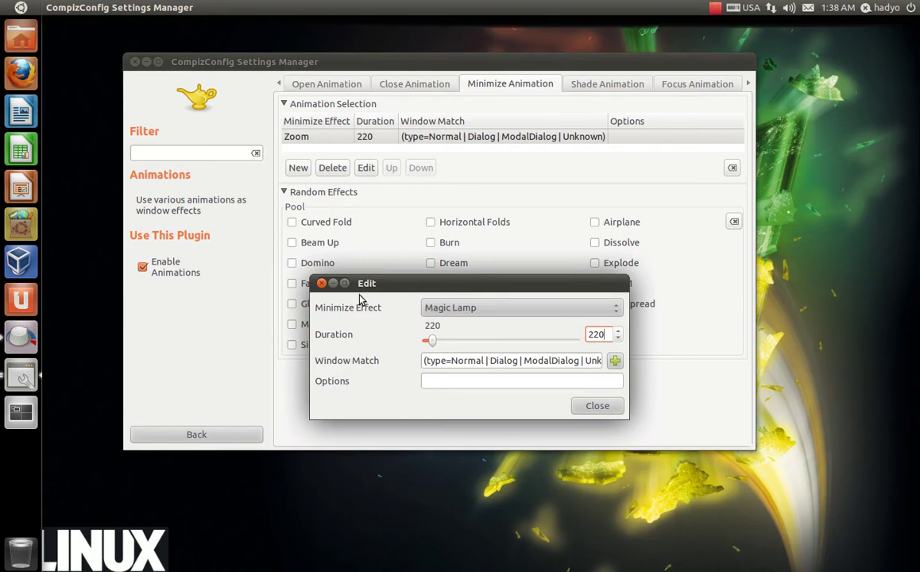
Step: Minimize and restore the Edit dialog to preview the Magic Lamp animation, and close the dialog
{"action": "left_click", "coordinate": [321, 283]}
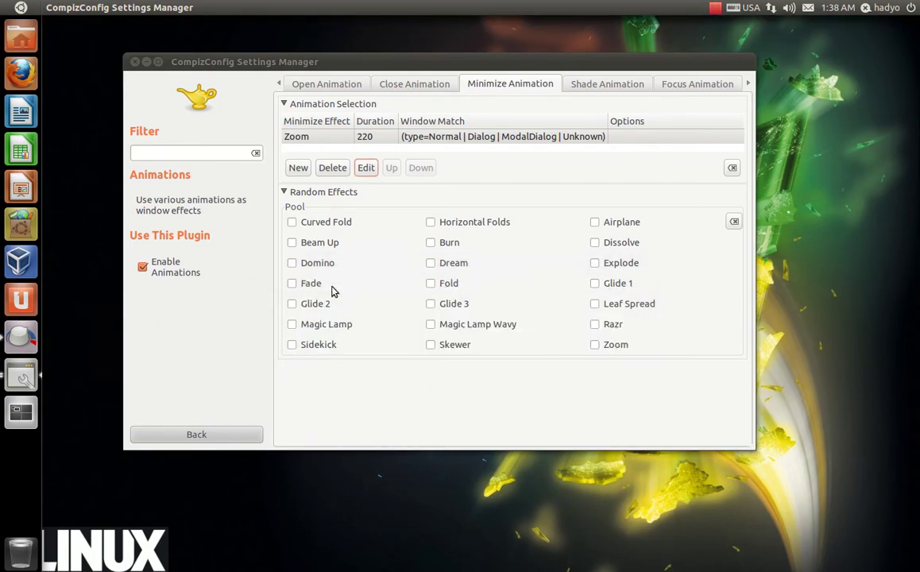
{"action": "left_click", "coordinate": [20, 381]}
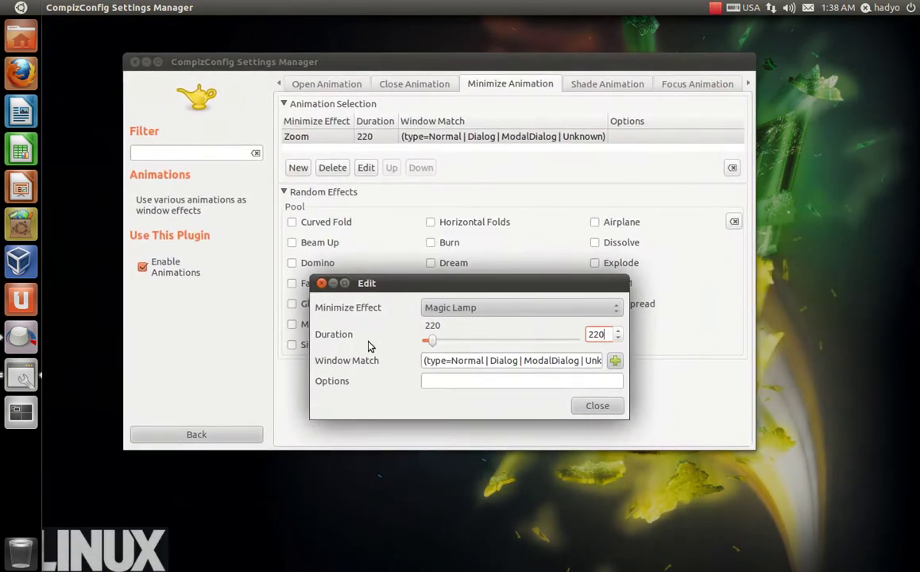
{"action": "left_click", "coordinate": [591, 406]}
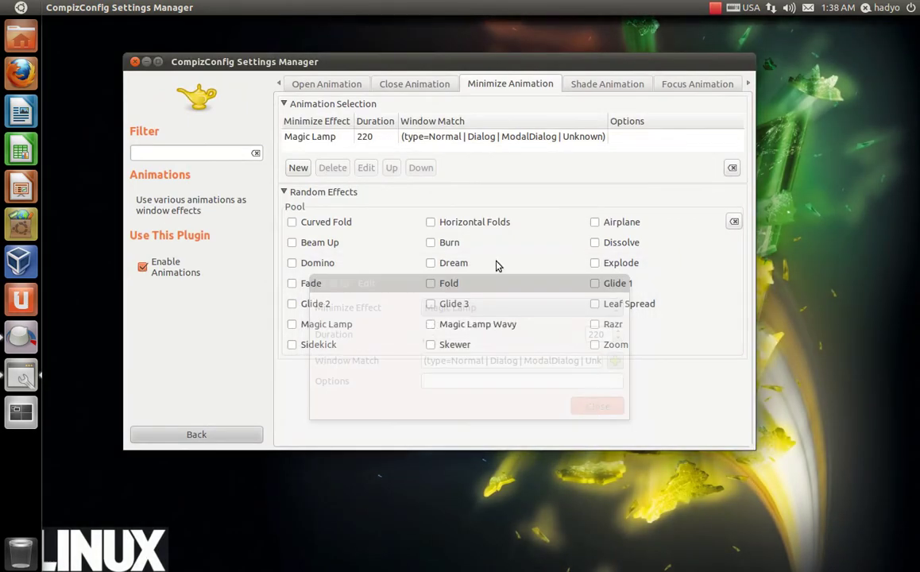
Step: Review the Close Animation and Open Animation settings, and return to the Minimize Animation settings
{"action": "left_click", "coordinate": [413, 86]}
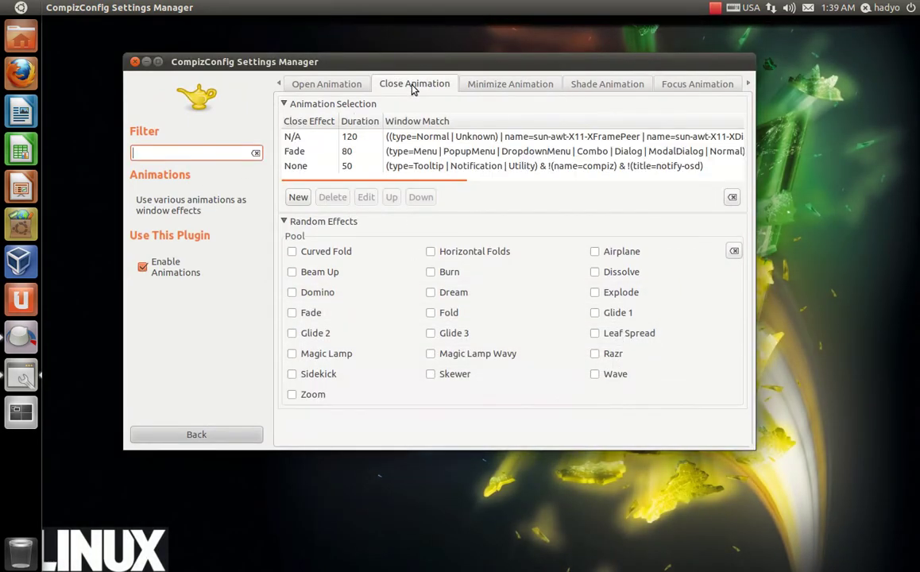
{"action": "left_click", "coordinate": [309, 89]}
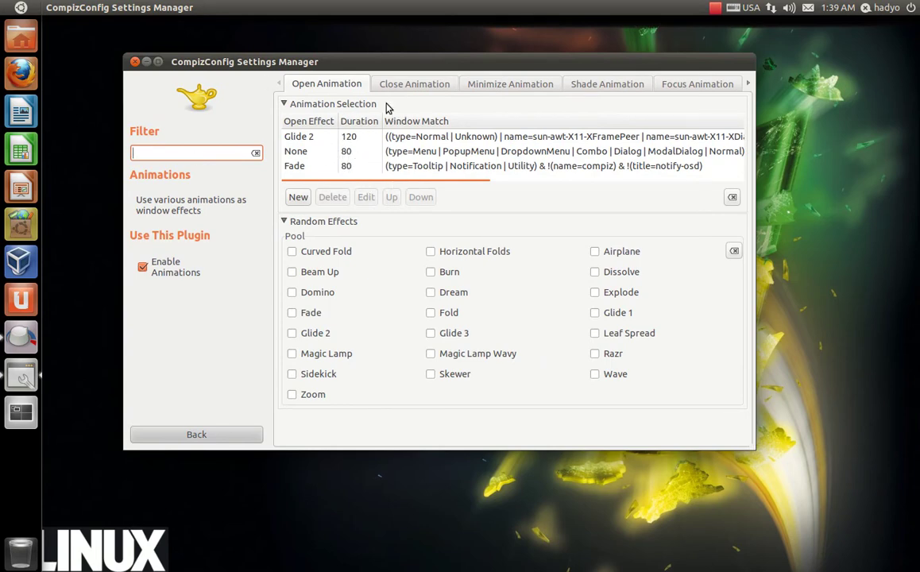
{"action": "left_click", "coordinate": [486, 89]}
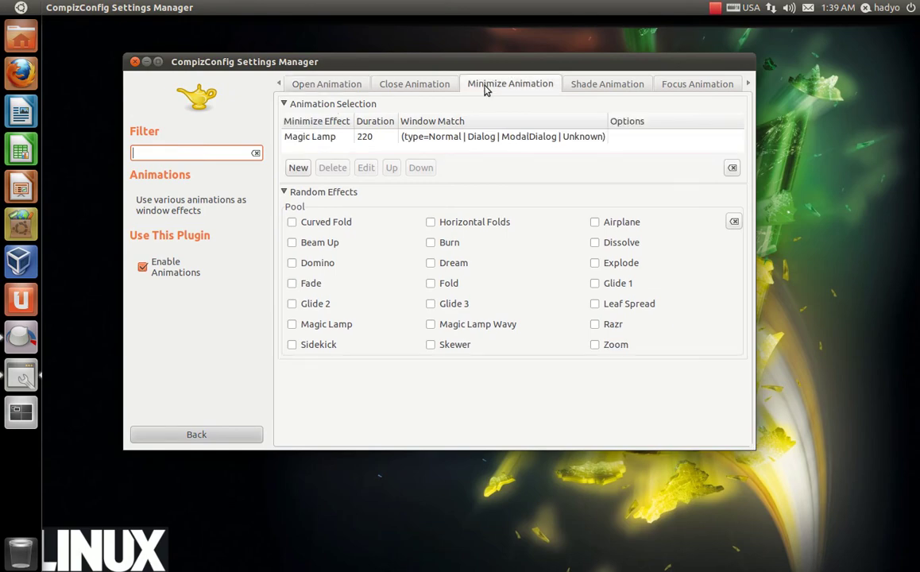
Step: Change the Magic Lamp minimize effect to Burn for normal, dialog, modal and unknown windows, and close the Edit dialog
{"action": "left_click", "coordinate": [290, 135]}
{"action": "left_click", "coordinate": [365, 170]}
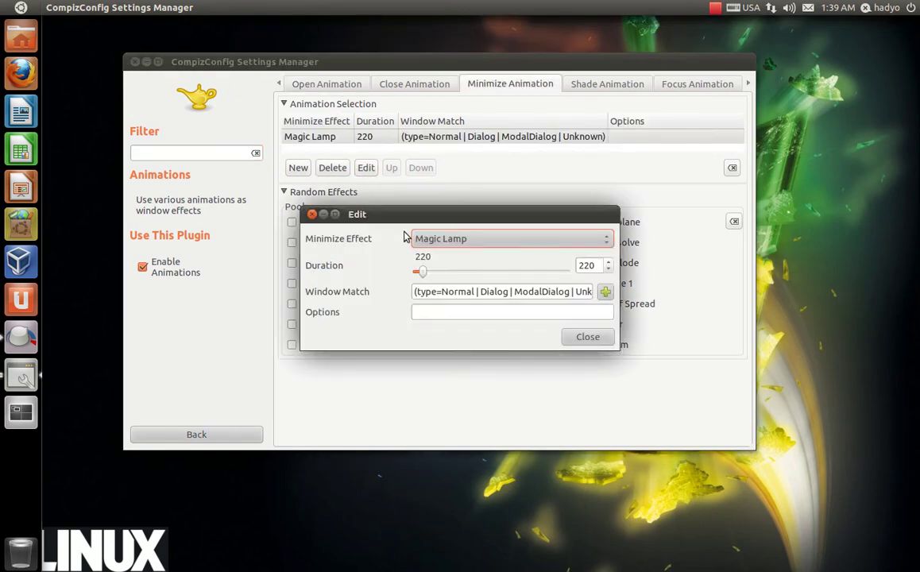
{"action": "left_click", "coordinate": [423, 239]}
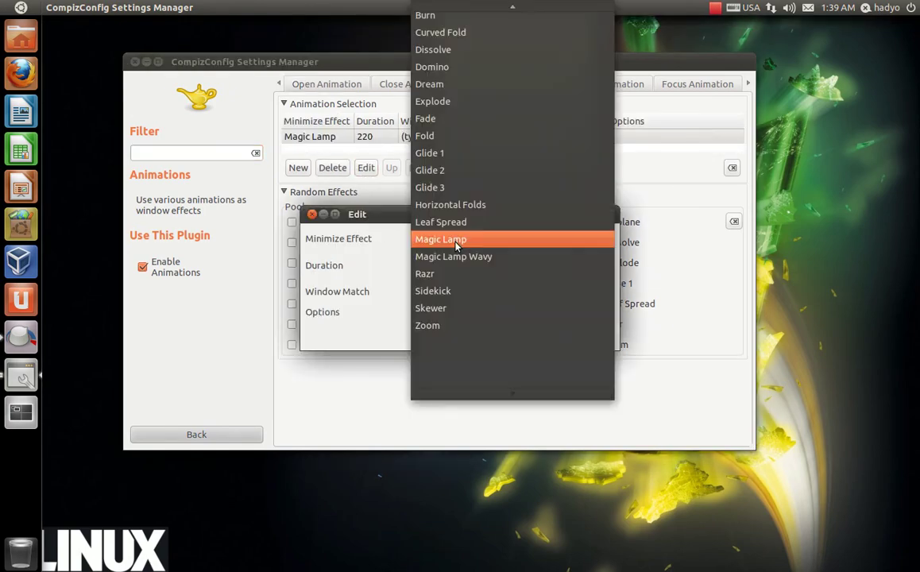
{"action": "left_click", "coordinate": [426, 22]}
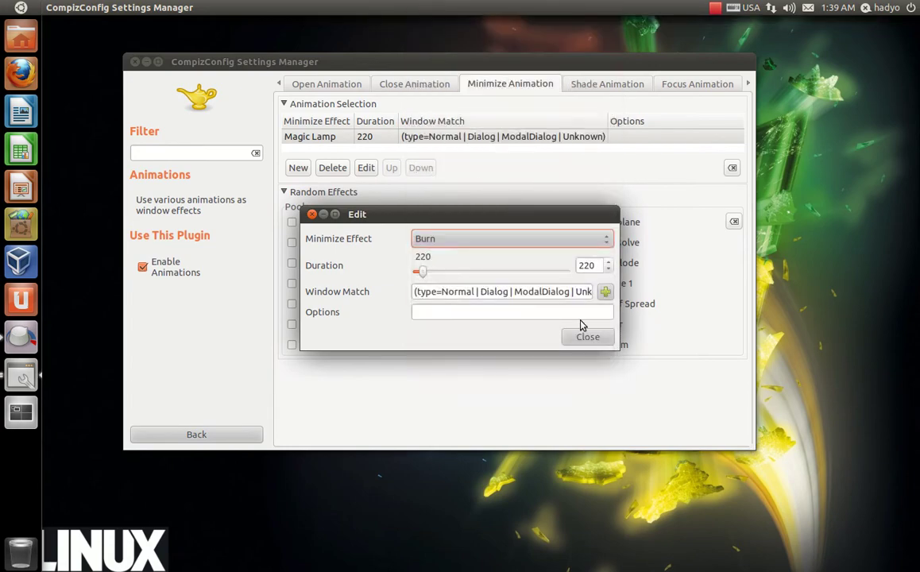
{"action": "left_click", "coordinate": [311, 214]}
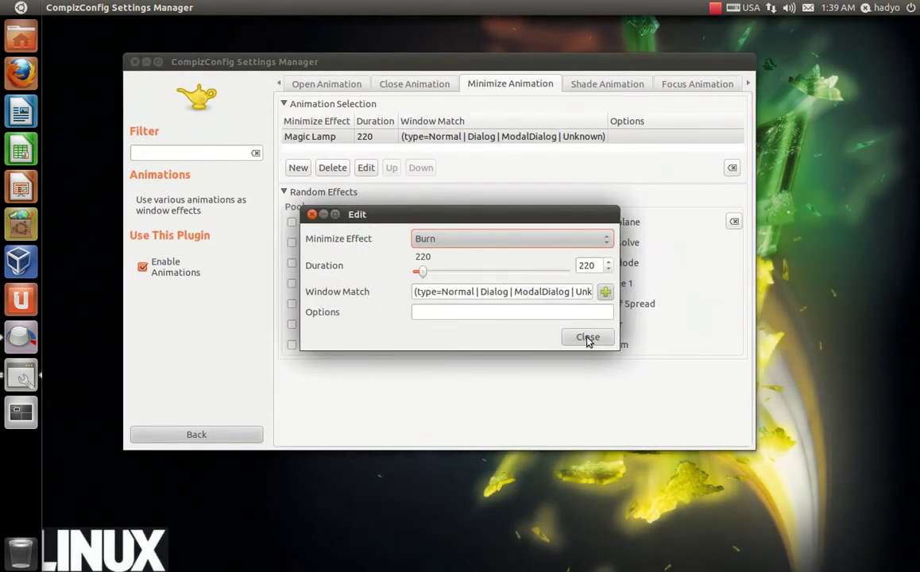
{"action": "left_click", "coordinate": [589, 339]}
Step: Set the Burn minimize effect's duration to 793 ms, and minimize and restore the Edit dialog to preview the animation before closing it
{"action": "left_click", "coordinate": [343, 140]}
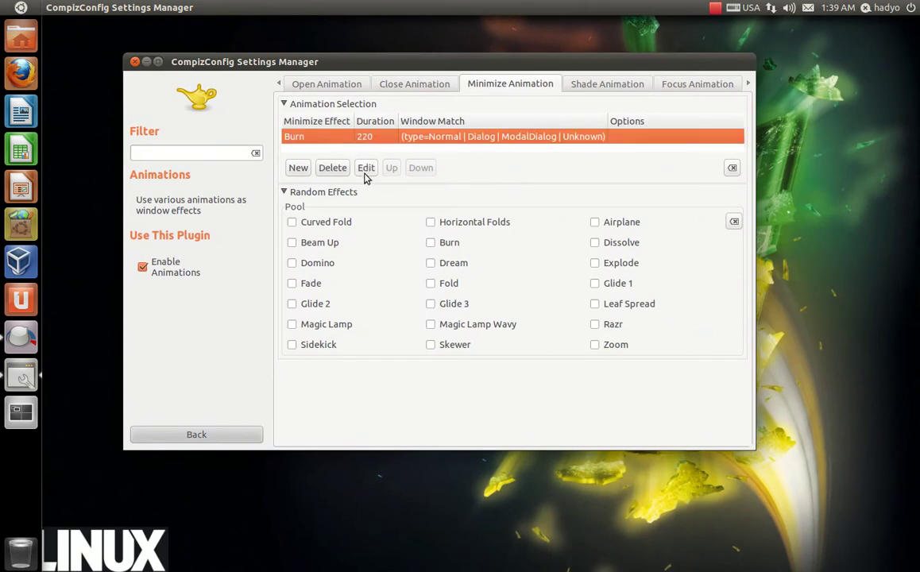
{"action": "left_click", "coordinate": [366, 168]}
{"action": "left_click_drag", "start_coordinate": [422, 273], "coordinate": [445, 275]}
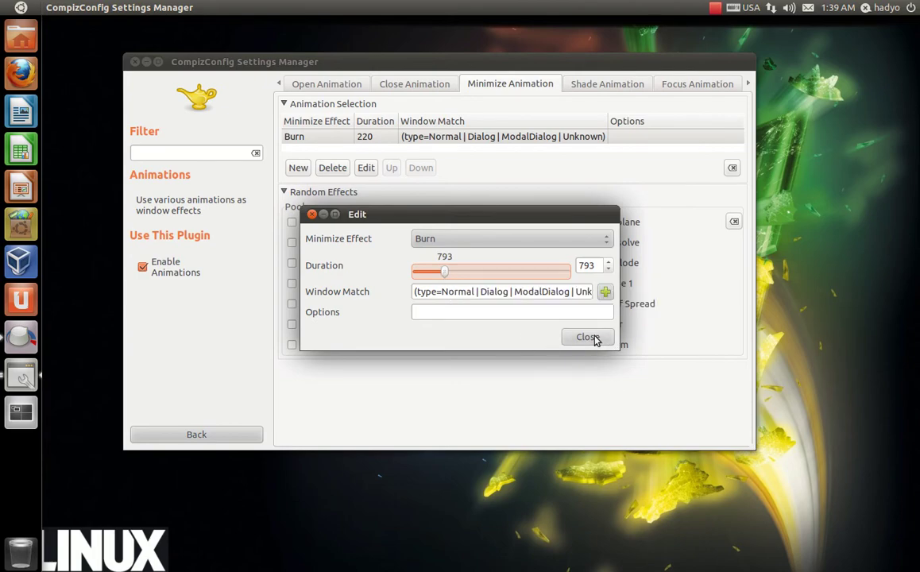
{"action": "left_click", "coordinate": [323, 215]}
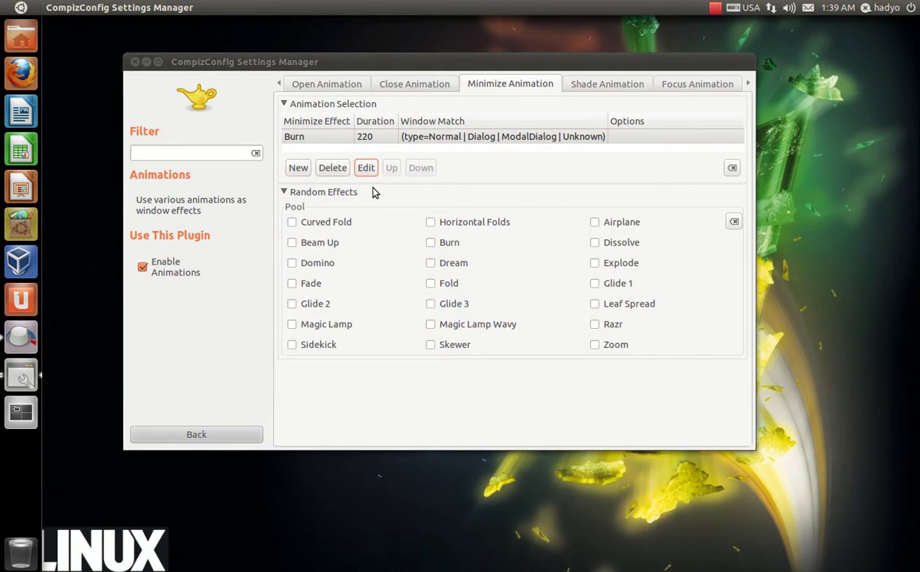
{"action": "left_click", "coordinate": [22, 374]}
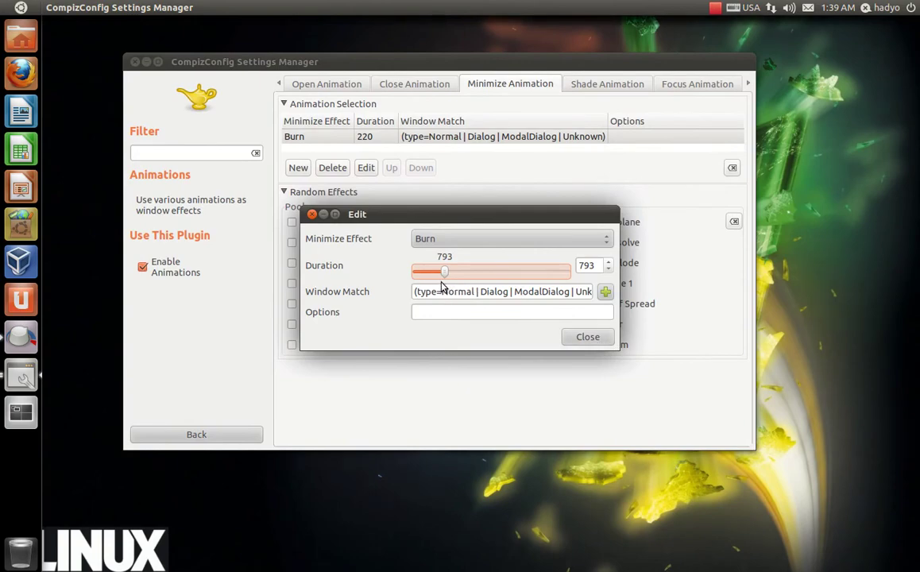
{"action": "left_click", "coordinate": [579, 339]}
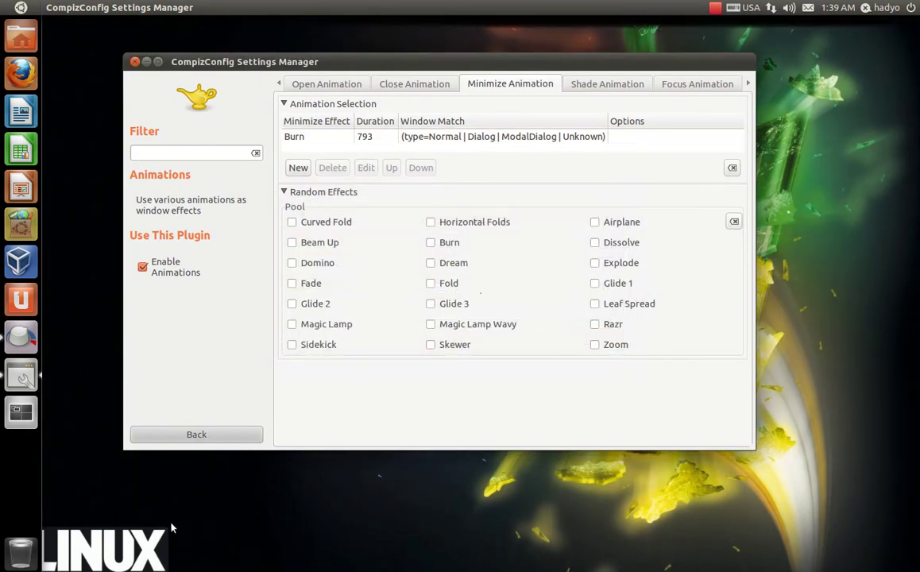
Step: Reopen the Burn minimize effect for editing, minimize and restore its dialog to preview the animation again, and close it
{"action": "left_click", "coordinate": [306, 140]}
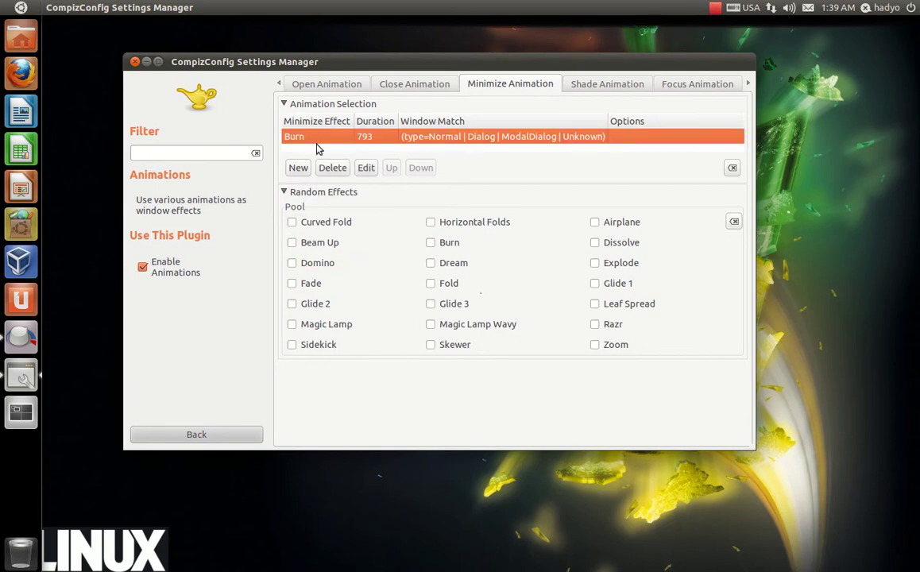
{"action": "left_click", "coordinate": [366, 168]}
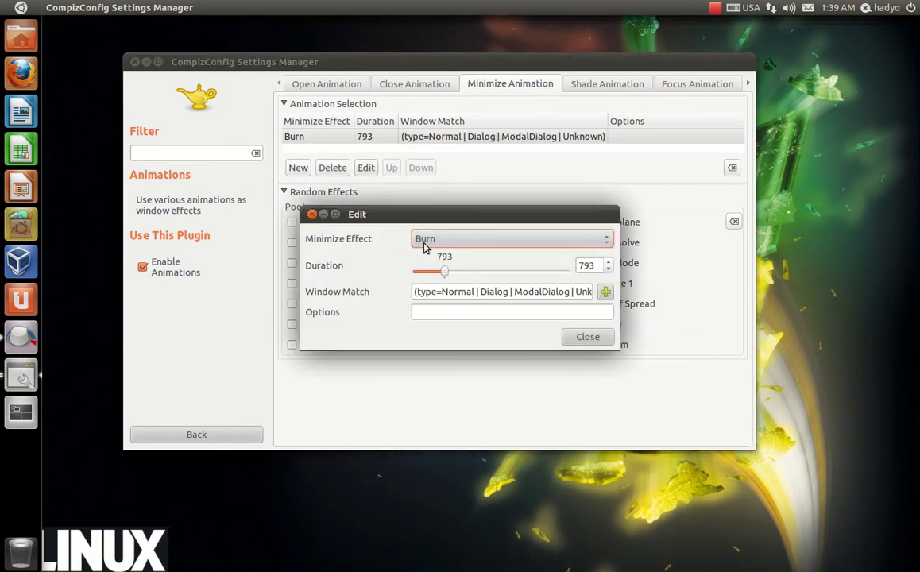
{"action": "left_click", "coordinate": [313, 213]}
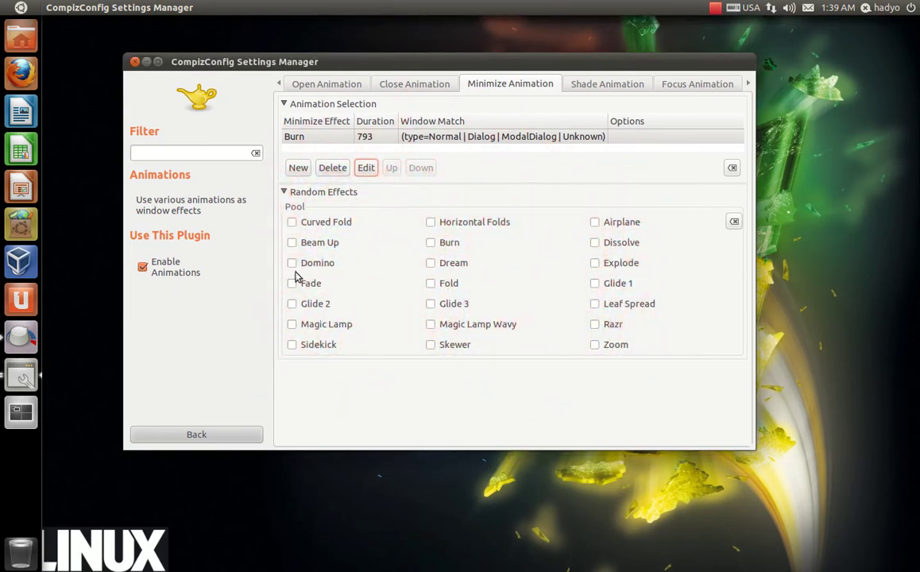
{"action": "left_click", "coordinate": [21, 375]}
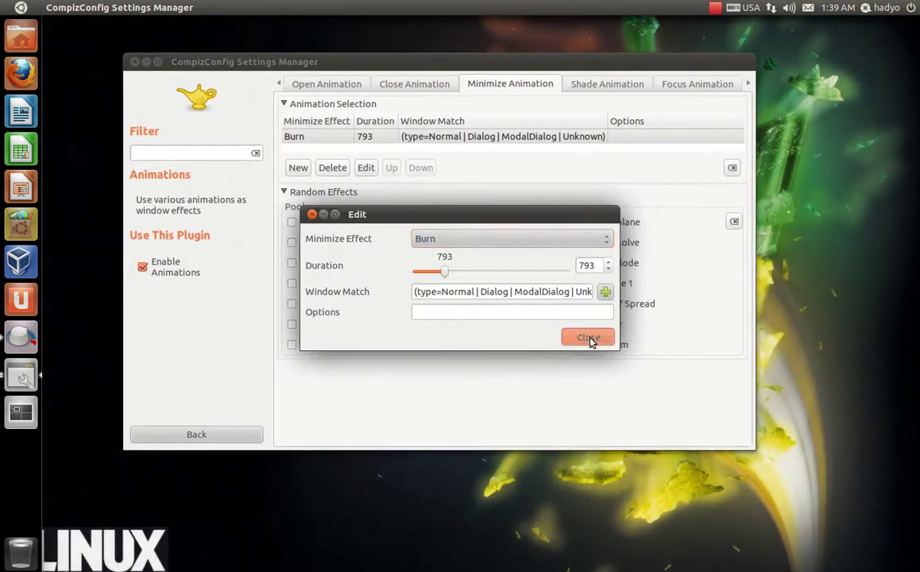
{"action": "left_click", "coordinate": [591, 340]}
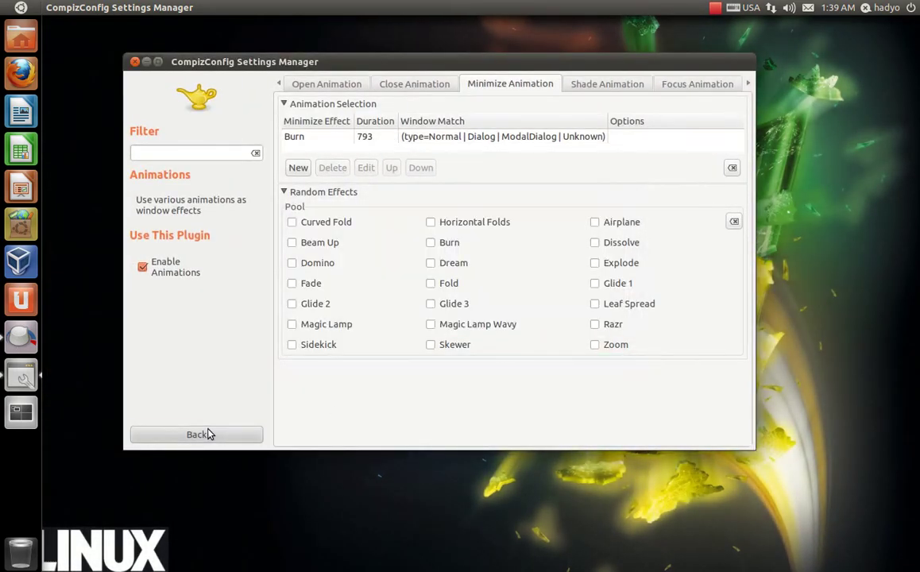
Step: Examine the Effect Settings of the Animations Add-On plugin in the advanced search, including its Beam and Burn subgroups
{"action": "left_click", "coordinate": [208, 434]}
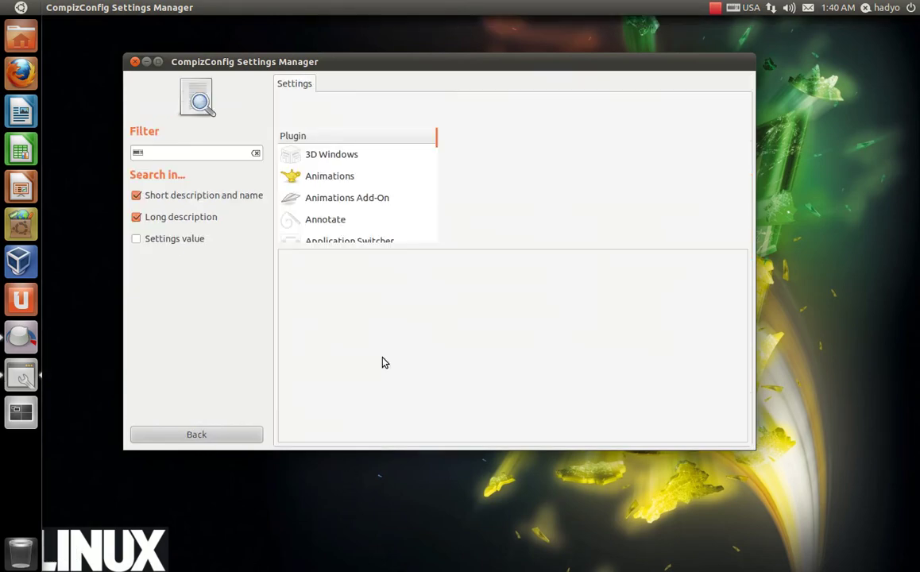
{"action": "left_click", "coordinate": [336, 199]}
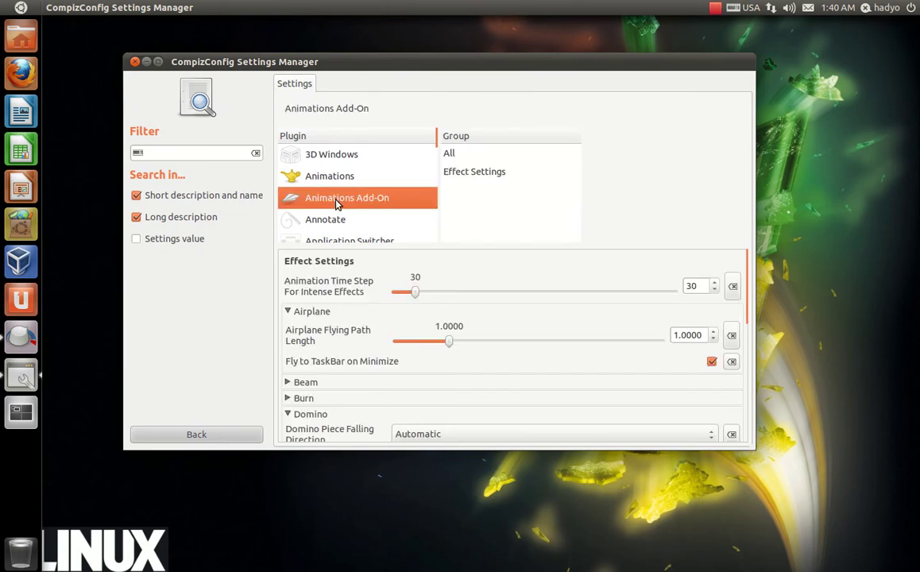
{"action": "left_click", "coordinate": [454, 175]}
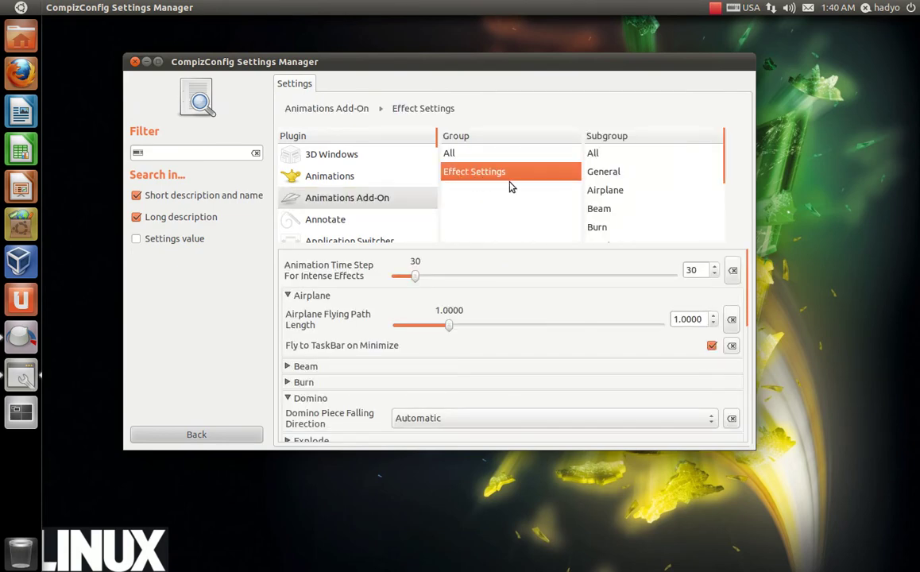
{"action": "scroll", "coordinate": [646, 172], "scroll_direction": "down", "scroll_amount": 3}
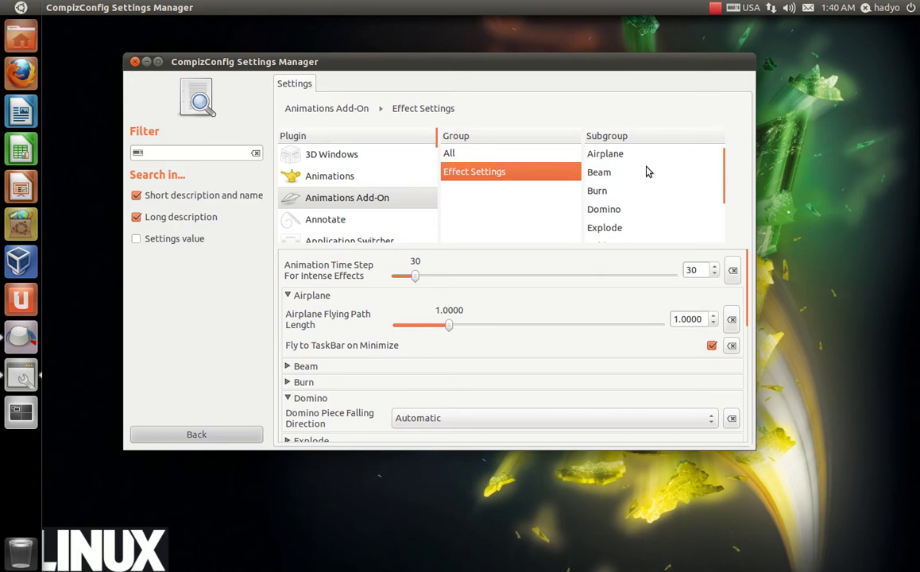
{"action": "scroll", "coordinate": [646, 172], "scroll_direction": "up", "scroll_amount": 4}
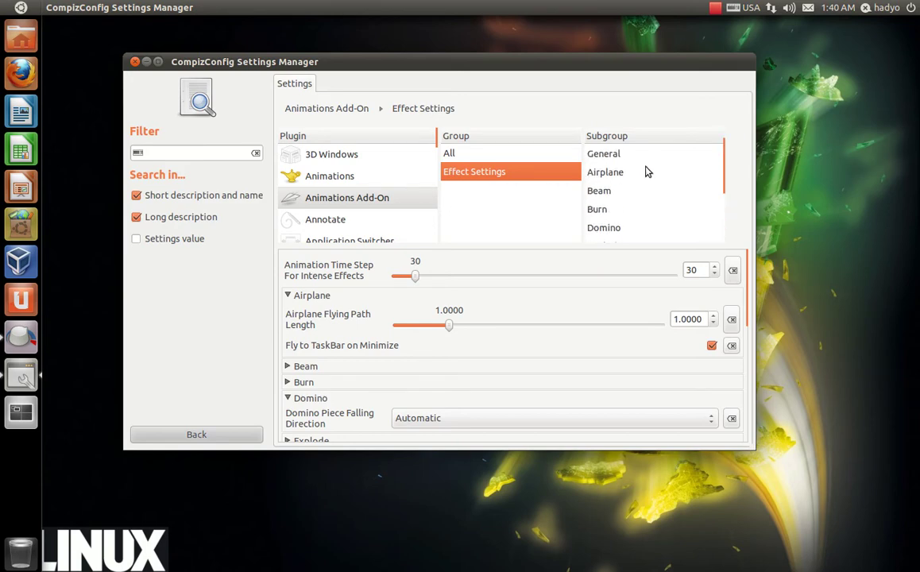
{"action": "left_click", "coordinate": [597, 196]}
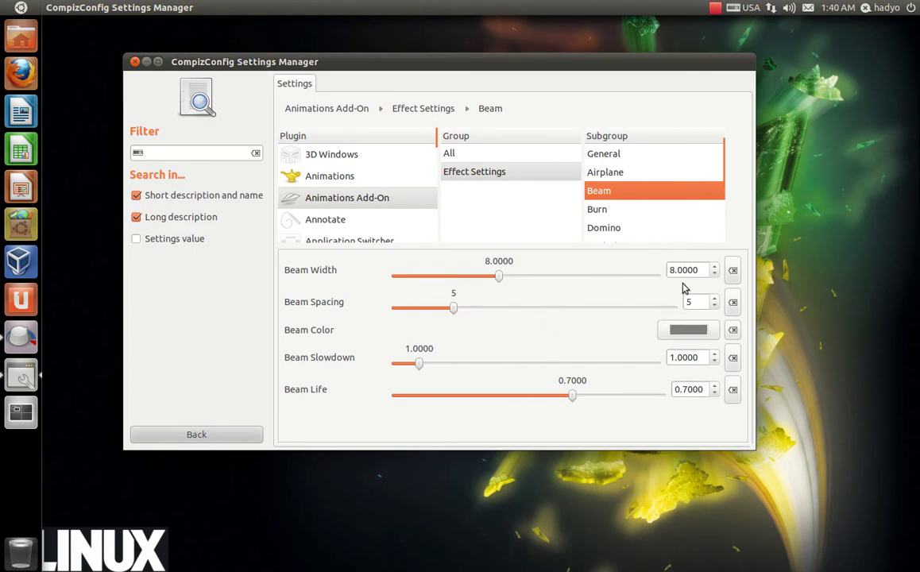
{"action": "left_click", "coordinate": [596, 209]}
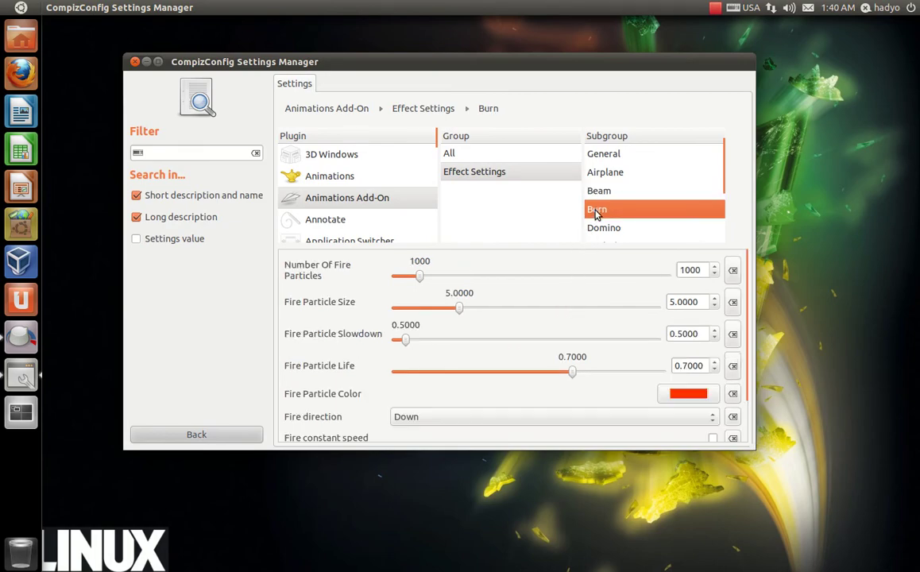
{"action": "left_click", "coordinate": [683, 396]}
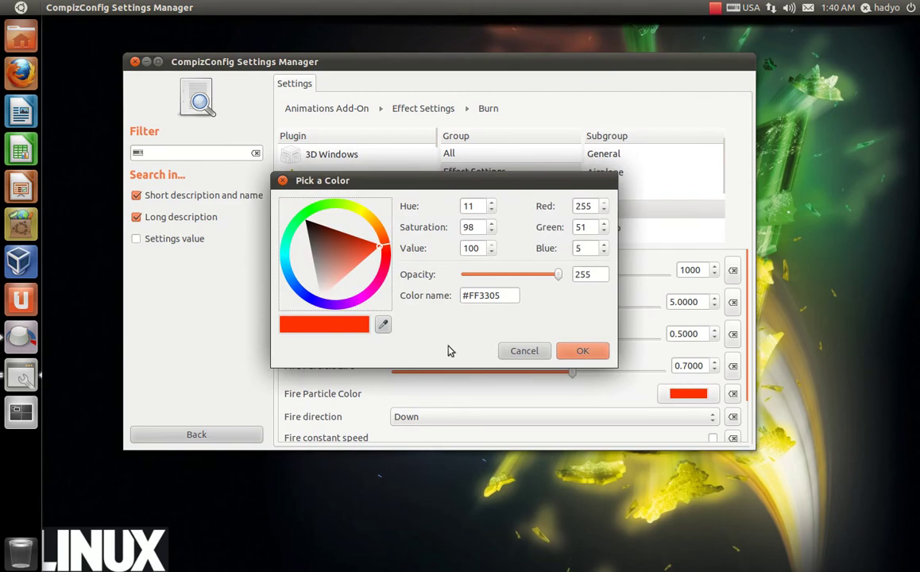
{"action": "left_click", "coordinate": [383, 324]}
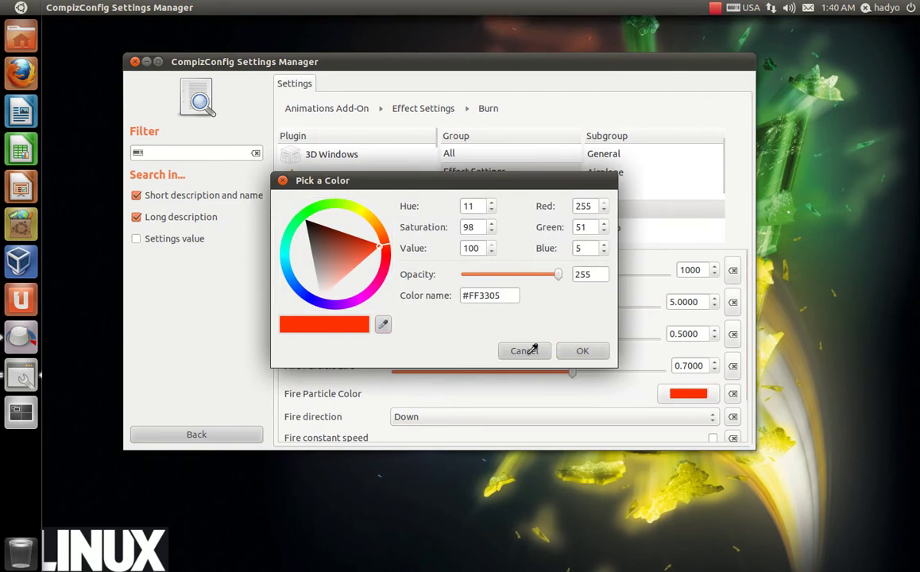
{"action": "left_click", "coordinate": [460, 324]}
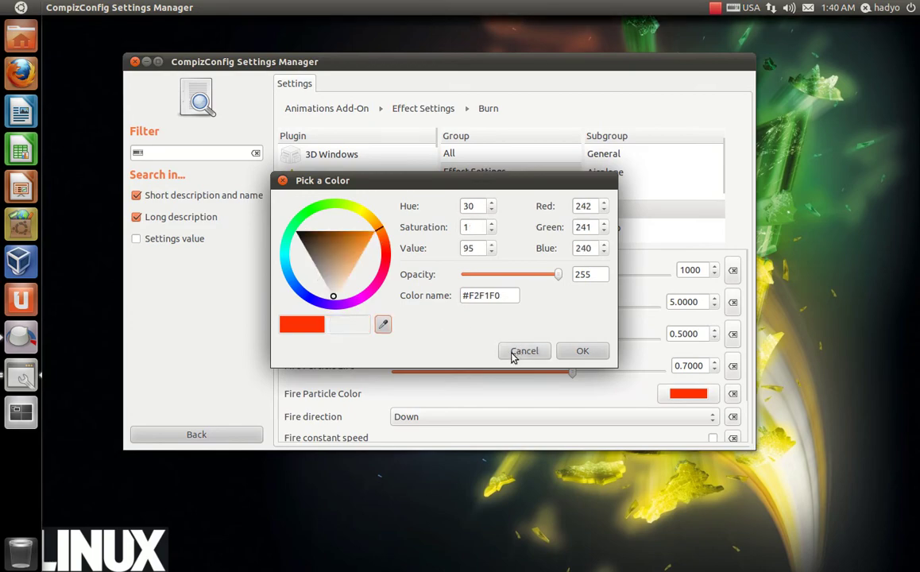
{"action": "left_click", "coordinate": [512, 355]}
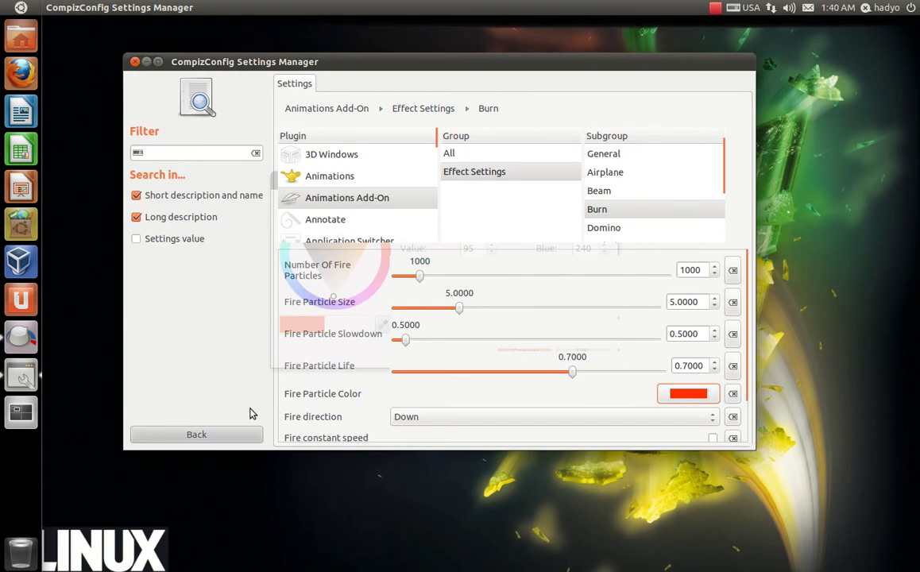
Step: Return to the main plugin overview and look through the Accessibility, Desktop, Effects and Extras plugins
{"action": "left_click", "coordinate": [220, 443]}
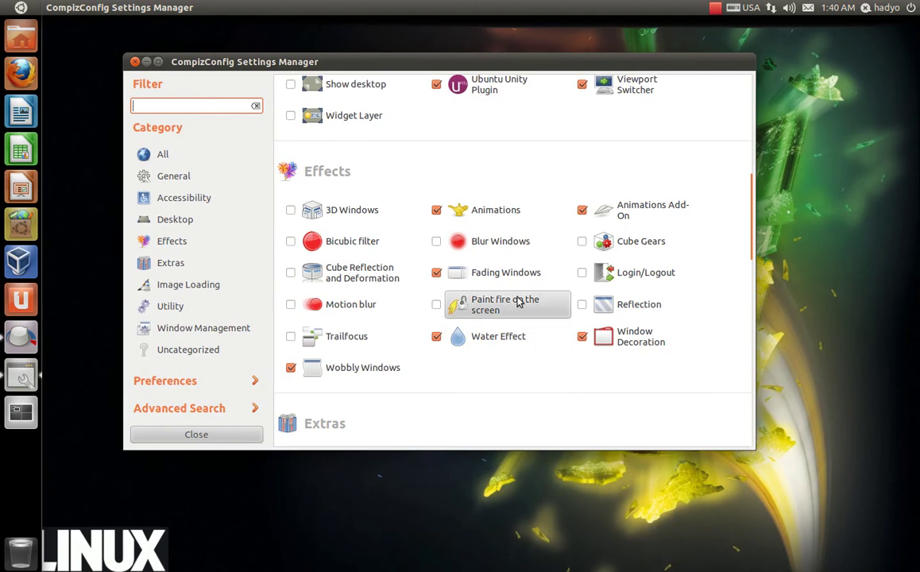
{"action": "scroll", "coordinate": [509, 191], "scroll_direction": "up", "scroll_amount": 3}
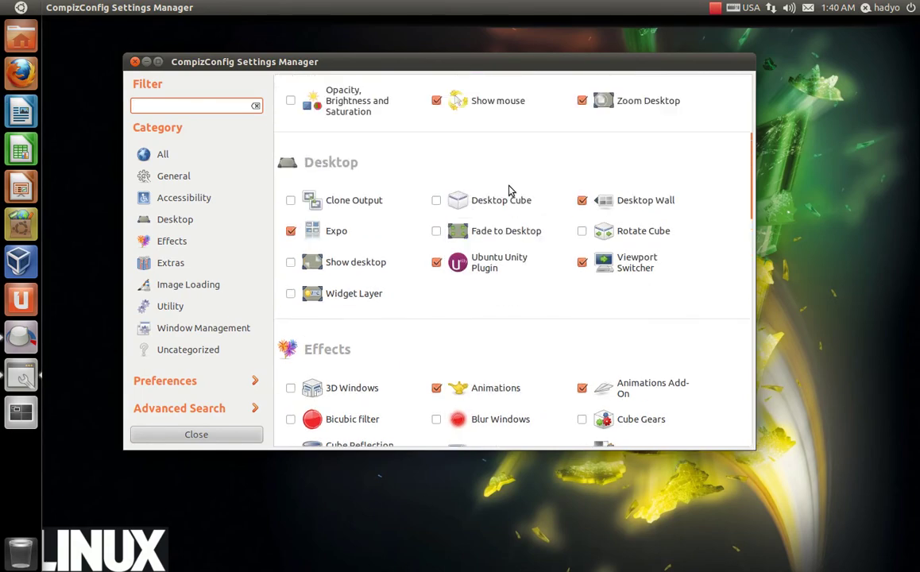
{"action": "scroll", "coordinate": [510, 190], "scroll_direction": "down", "scroll_amount": 2}
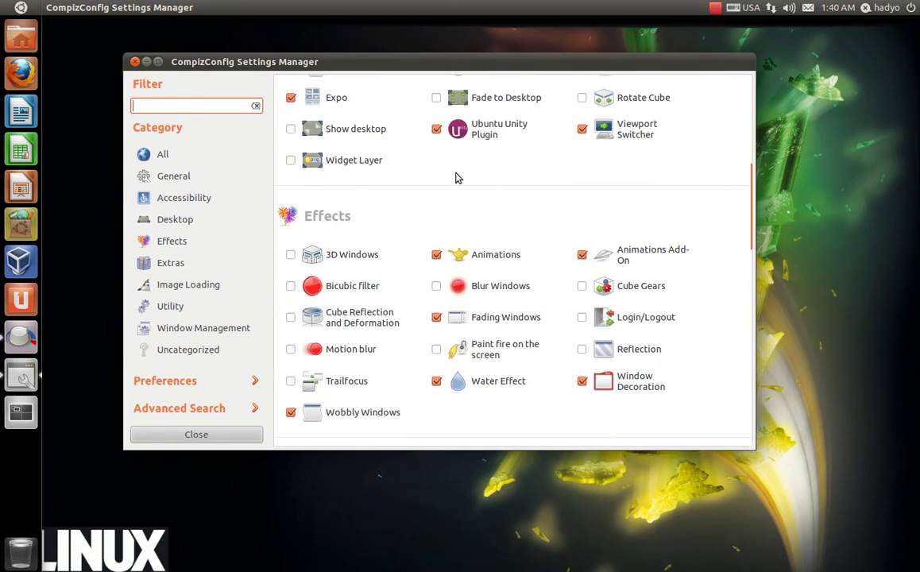
{"action": "scroll", "coordinate": [540, 239], "scroll_direction": "down", "scroll_amount": 3}
{"action": "scroll", "coordinate": [541, 239], "scroll_direction": "up", "scroll_amount": 5}
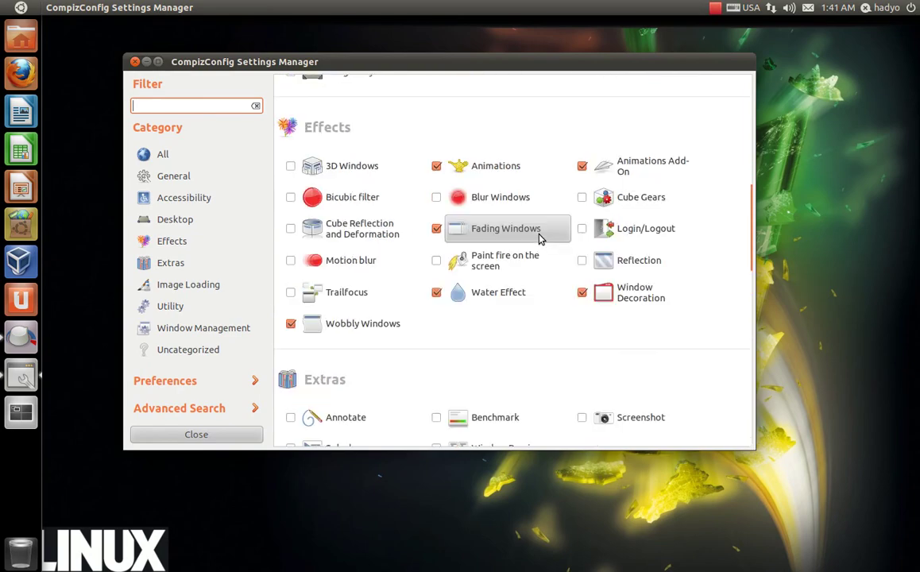
{"action": "scroll", "coordinate": [539, 239], "scroll_direction": "up", "scroll_amount": 4}
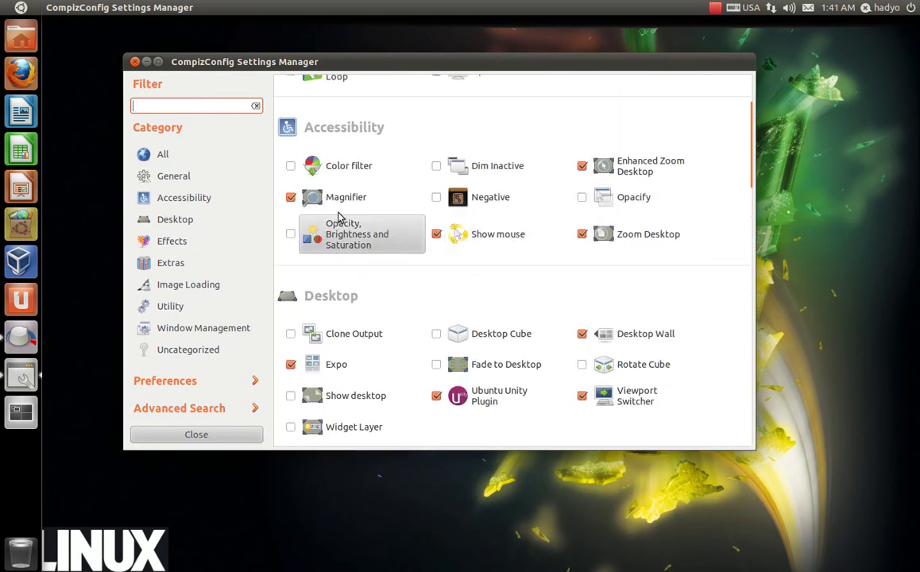
{"action": "scroll", "coordinate": [616, 264], "scroll_direction": "down", "scroll_amount": 3}
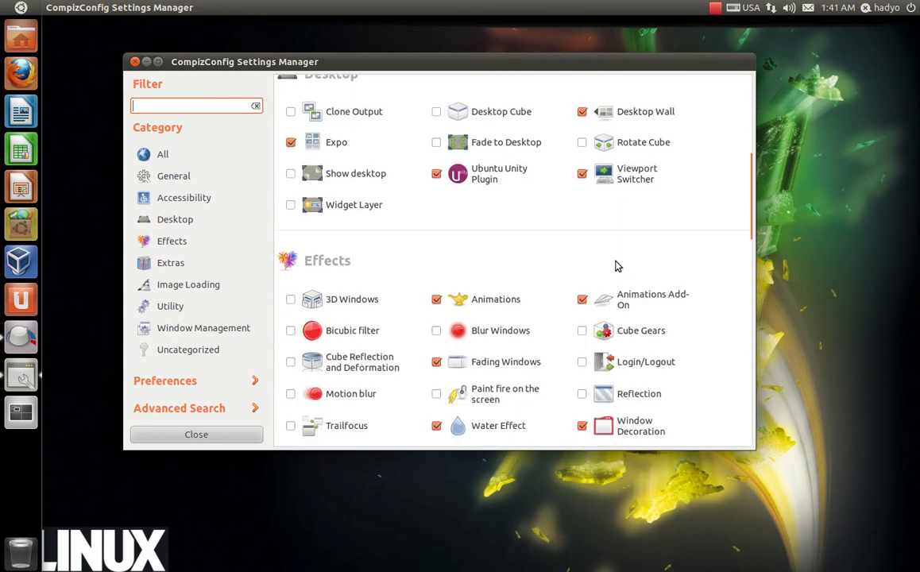
{"action": "scroll", "coordinate": [616, 265], "scroll_direction": "up", "scroll_amount": 2}
{"action": "scroll", "coordinate": [618, 266], "scroll_direction": "up", "scroll_amount": 1}
Step: Open the Zoom Desktop plugin settings and inspect the button choices for its Initiate binding, dismissing the dialog
{"action": "left_click", "coordinate": [622, 239]}
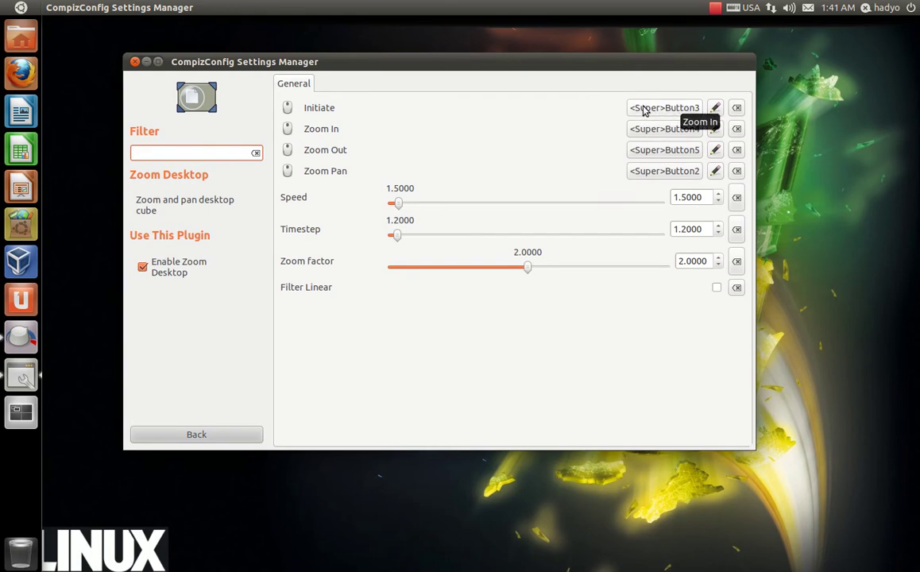
{"action": "left_click", "coordinate": [681, 111]}
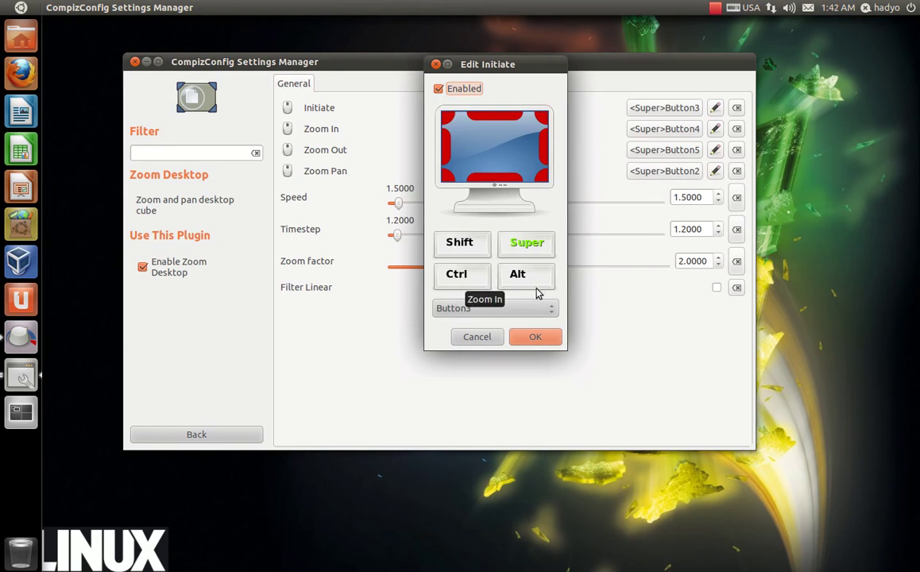
{"action": "left_click", "coordinate": [472, 310]}
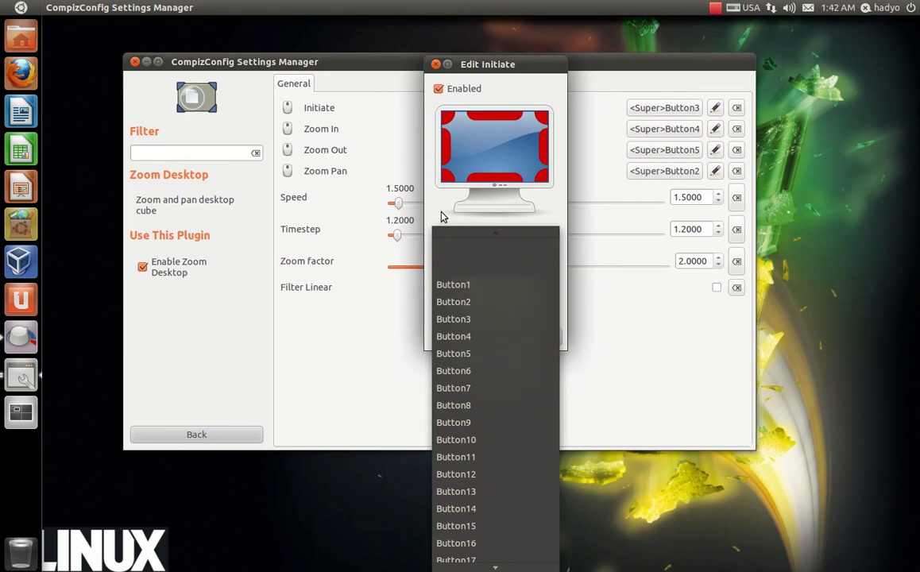
{"action": "left_click", "coordinate": [502, 321]}
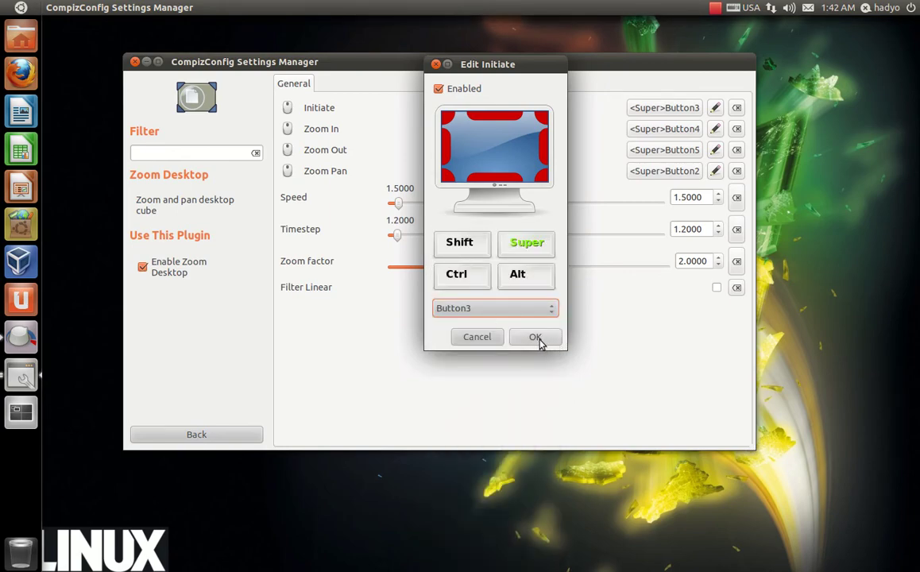
{"action": "left_click", "coordinate": [477, 337]}
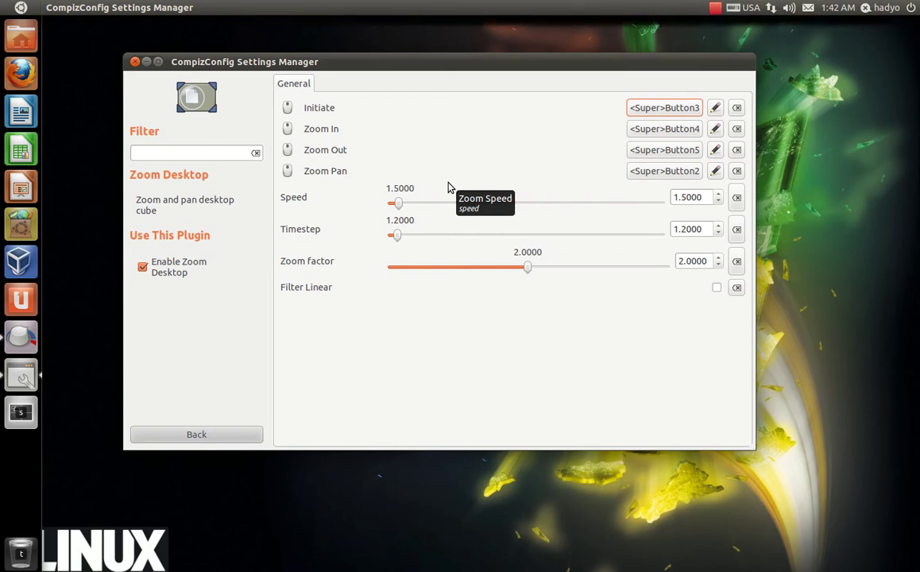
Step: Preview the Zoom Desktop effect by repeatedly zooming the screen in and out, and return to the plugin overview
{"action": "scroll", "coordinate": [447, 187], "scroll_direction": "up", "scroll_amount": 2, "text": "super"}
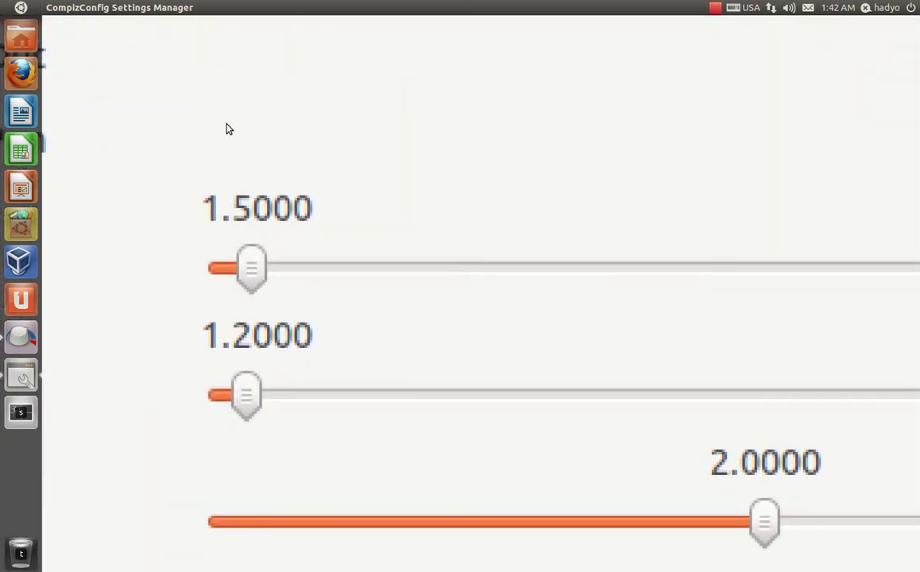
{"action": "scroll", "coordinate": [339, 140], "scroll_direction": "down", "scroll_amount": 2, "text": "super"}
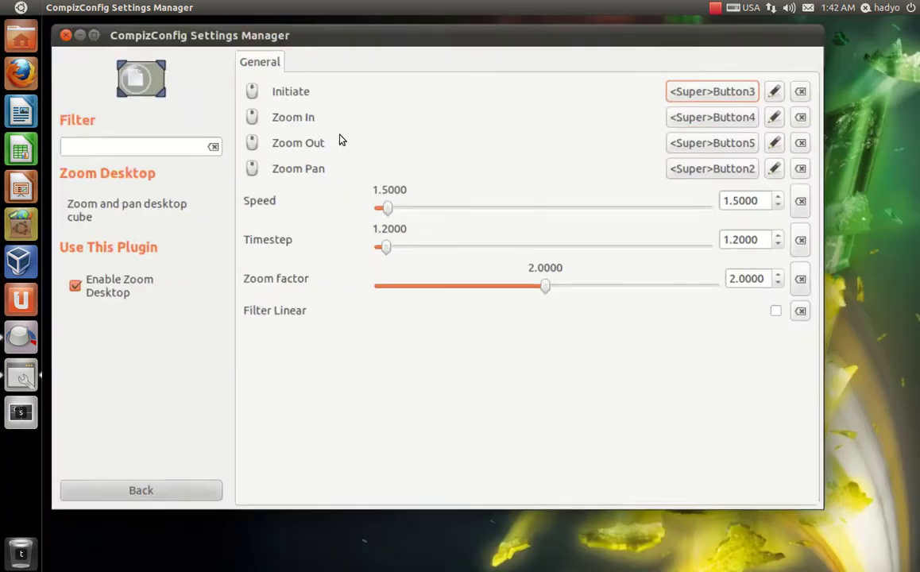
{"action": "scroll", "coordinate": [339, 139], "scroll_direction": "up", "scroll_amount": 2, "text": "super"}
{"action": "scroll", "coordinate": [340, 140], "scroll_direction": "down", "scroll_amount": 2, "text": "super"}
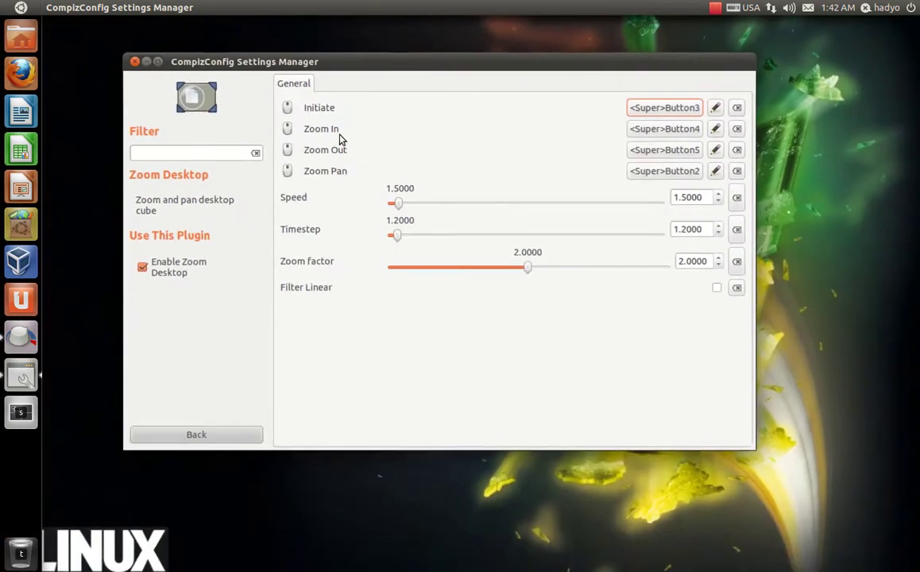
{"action": "scroll", "coordinate": [339, 140], "scroll_direction": "up", "scroll_amount": 3, "text": "super"}
{"action": "scroll", "coordinate": [339, 140], "scroll_direction": "down", "scroll_amount": 3, "text": "super"}
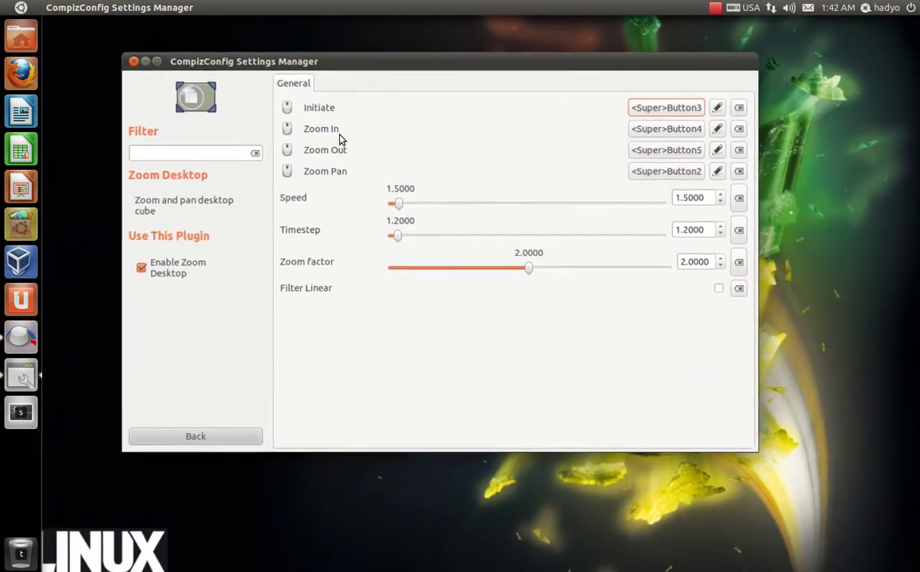
{"action": "scroll", "coordinate": [730, 165], "scroll_direction": "up", "scroll_amount": 3, "text": "super"}
{"action": "scroll", "coordinate": [732, 162], "scroll_direction": "down", "scroll_amount": 3, "text": "super"}
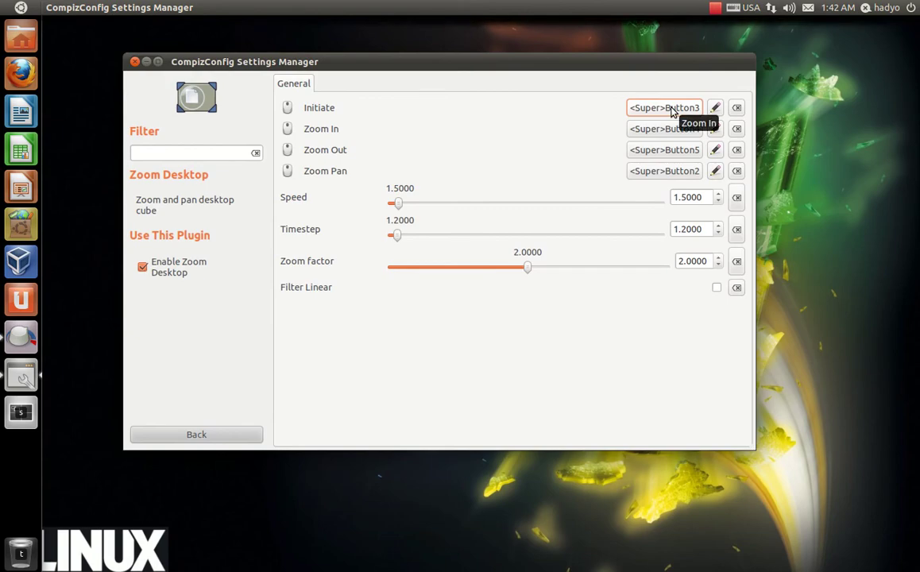
{"action": "scroll", "coordinate": [671, 111], "scroll_direction": "up", "scroll_amount": 3, "text": "super"}
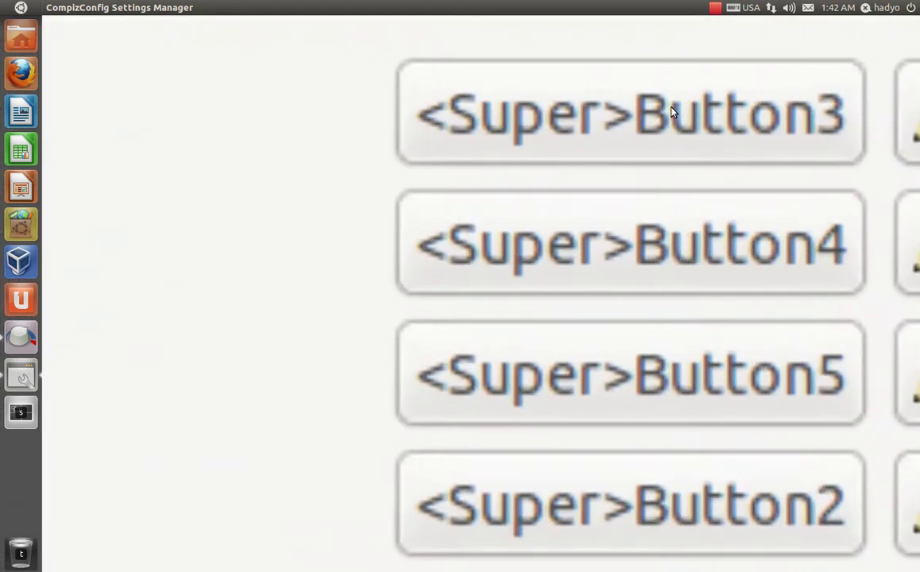
{"action": "scroll", "coordinate": [671, 111], "scroll_direction": "down", "scroll_amount": 3, "text": "super"}
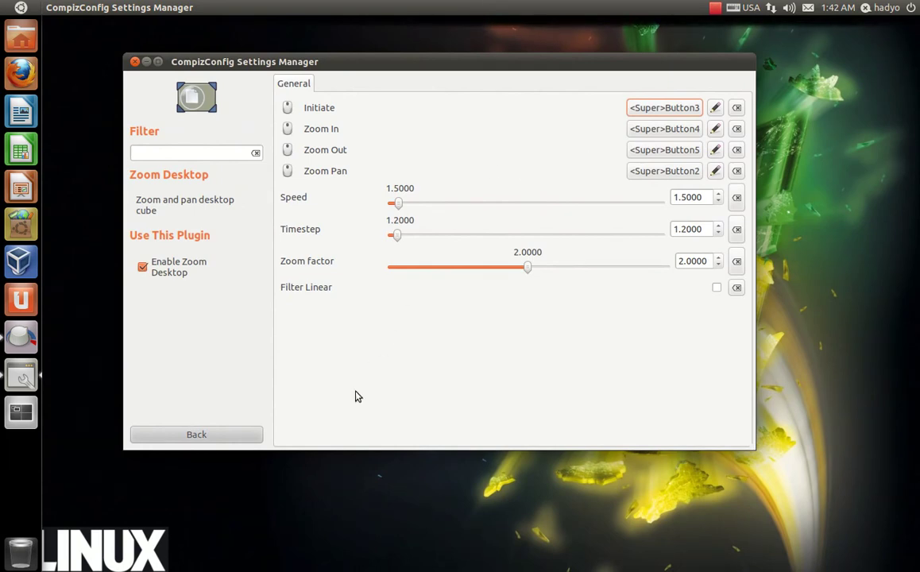
{"action": "left_click", "coordinate": [196, 434]}
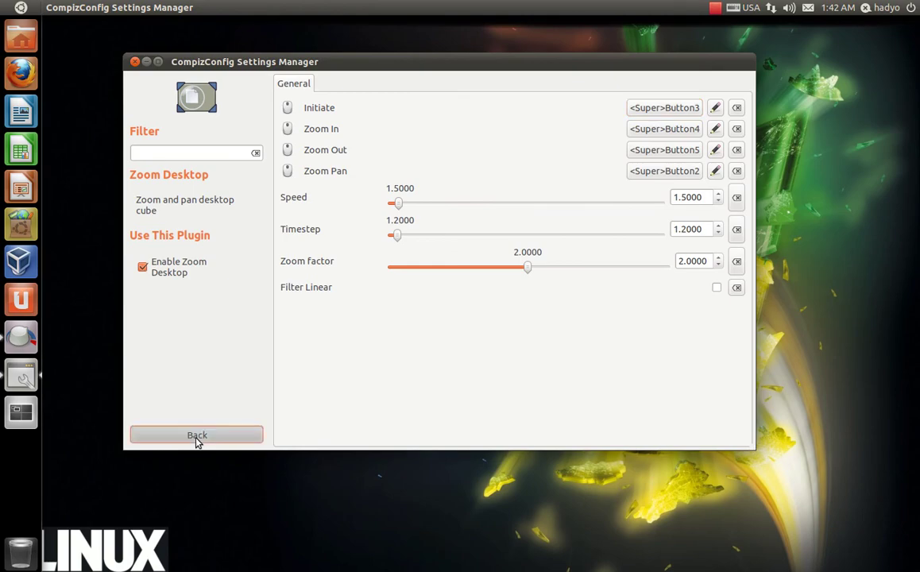
Step: Open the Show mouse plugin, switch on its particle effect around the pointer, and review the Emiters setting and Particle Options
{"action": "scroll", "coordinate": [461, 294], "scroll_direction": "down", "scroll_amount": 2}
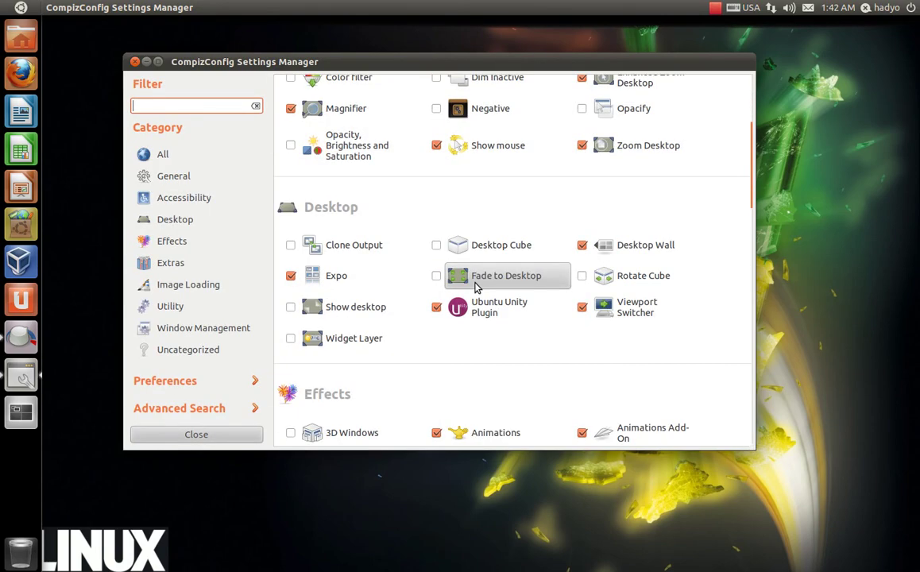
{"action": "scroll", "coordinate": [492, 254], "scroll_direction": "up", "scroll_amount": 2}
{"action": "left_click", "coordinate": [505, 249]}
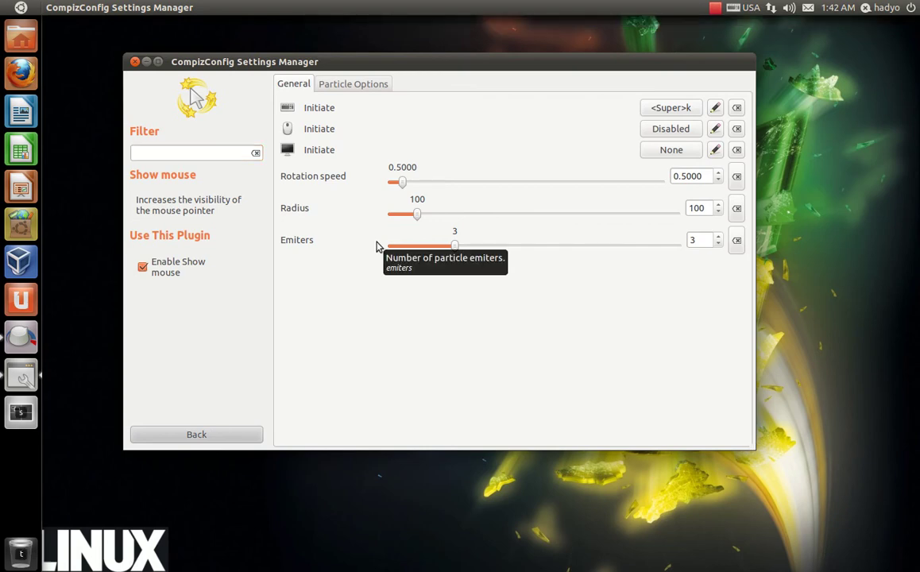
{"action": "key", "text": "super+k"}
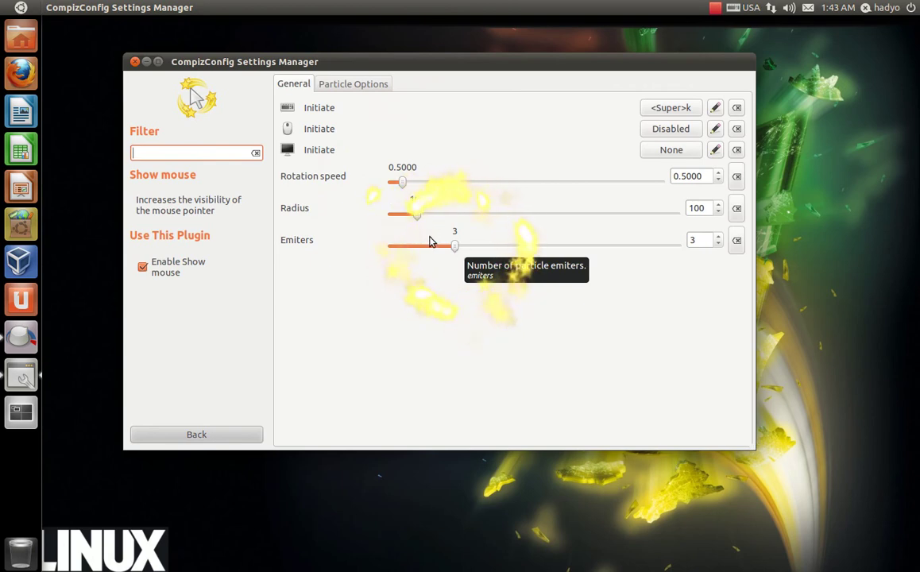
{"action": "left_click", "coordinate": [458, 250]}
{"action": "left_click_drag", "start_coordinate": [466, 249], "coordinate": [514, 254]}
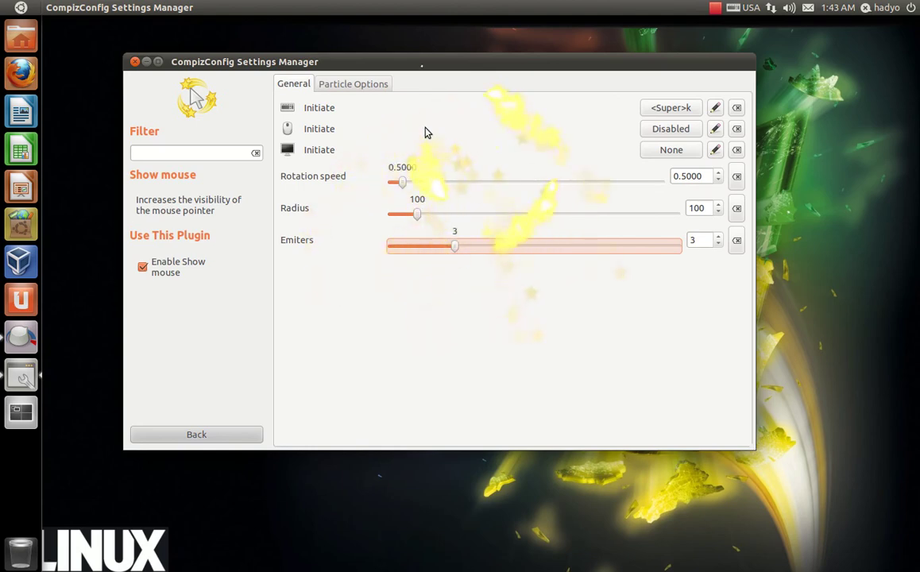
{"action": "left_click", "coordinate": [353, 86]}
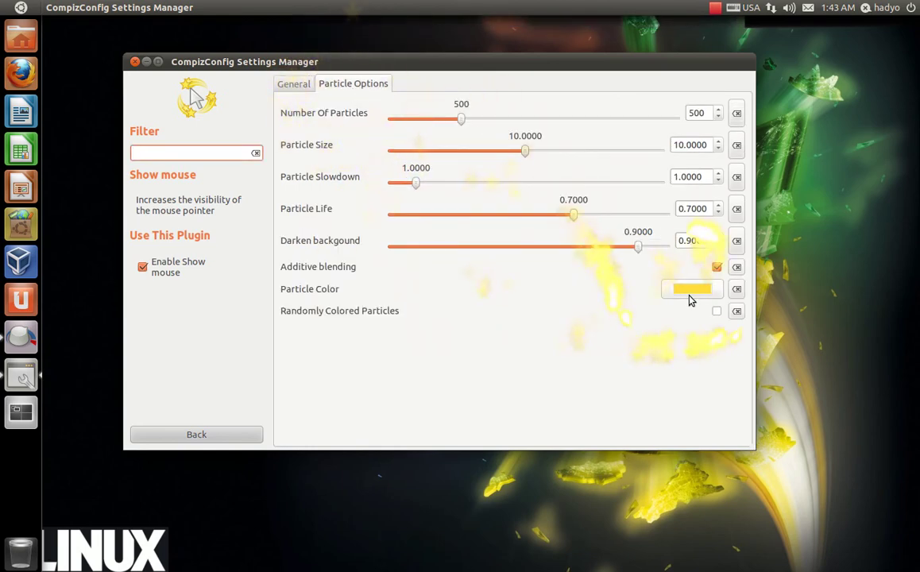
{"action": "left_click", "coordinate": [230, 438]}
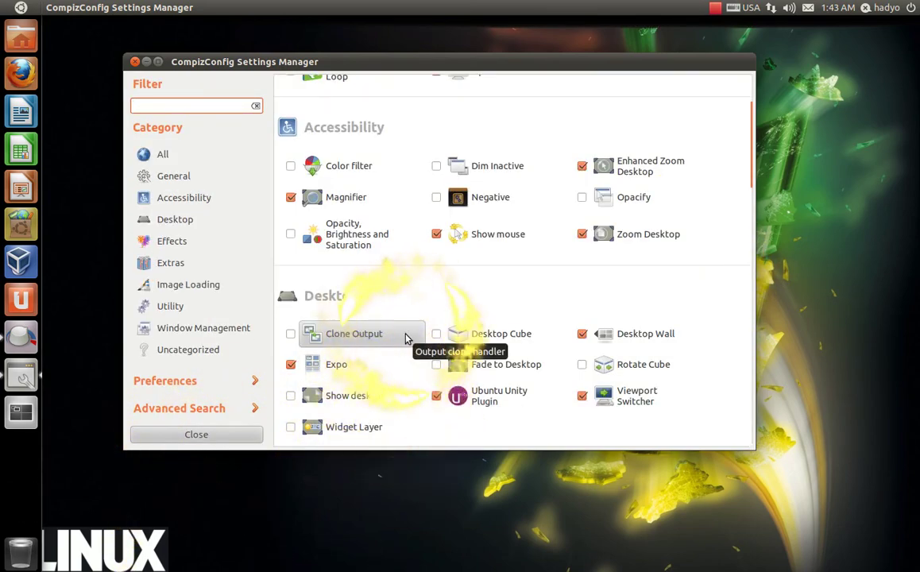
Step: Reopen the Show mouse settings to switch off the particle effect, and return to the plugin overview
{"action": "scroll", "coordinate": [405, 338], "scroll_direction": "down", "scroll_amount": 2}
{"action": "scroll", "coordinate": [406, 339], "scroll_direction": "up", "scroll_amount": 1}
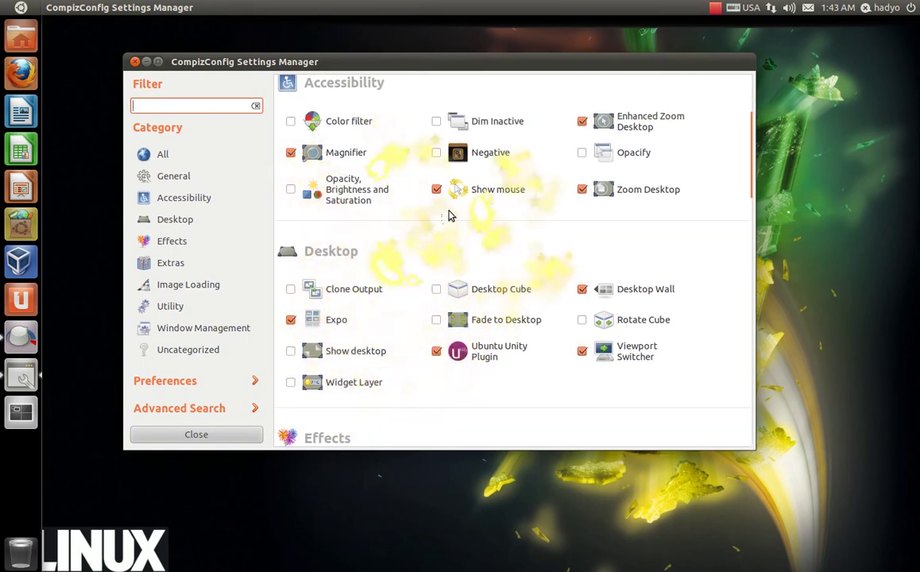
{"action": "left_click", "coordinate": [486, 192]}
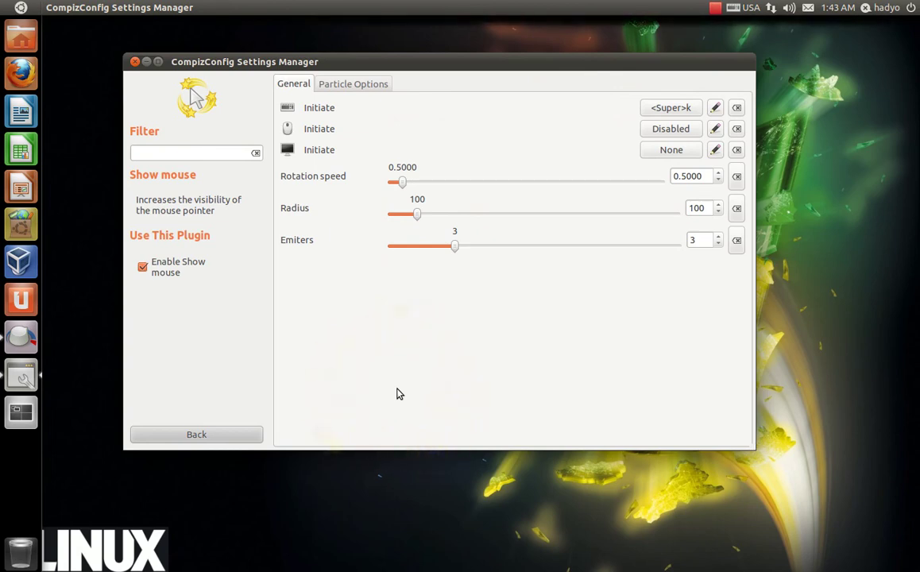
{"action": "left_click", "coordinate": [196, 437]}
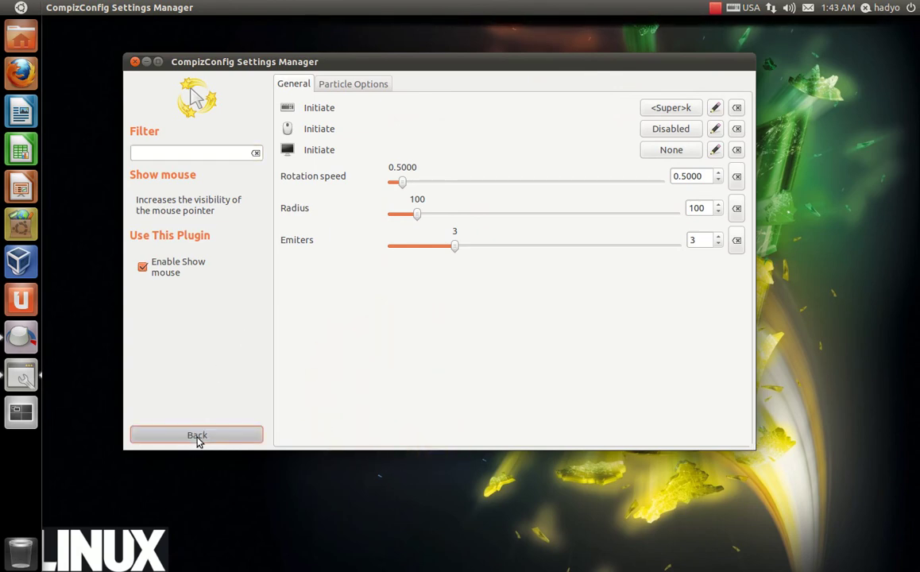
Step: Open the Magnifier plugin settings, preview the magnifier box over the key bindings, and return to the plugin overview
{"action": "left_click", "coordinate": [341, 159]}
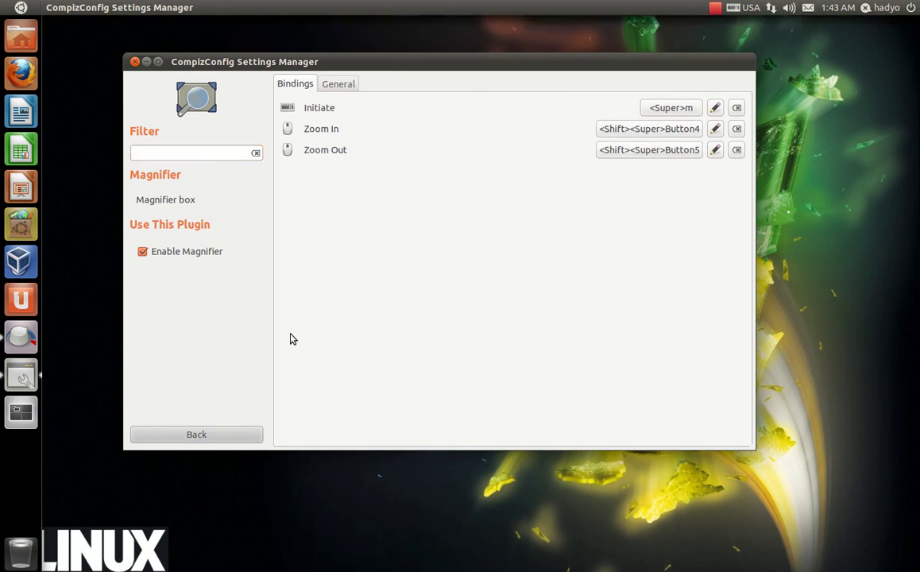
{"action": "key", "text": "super+m"}
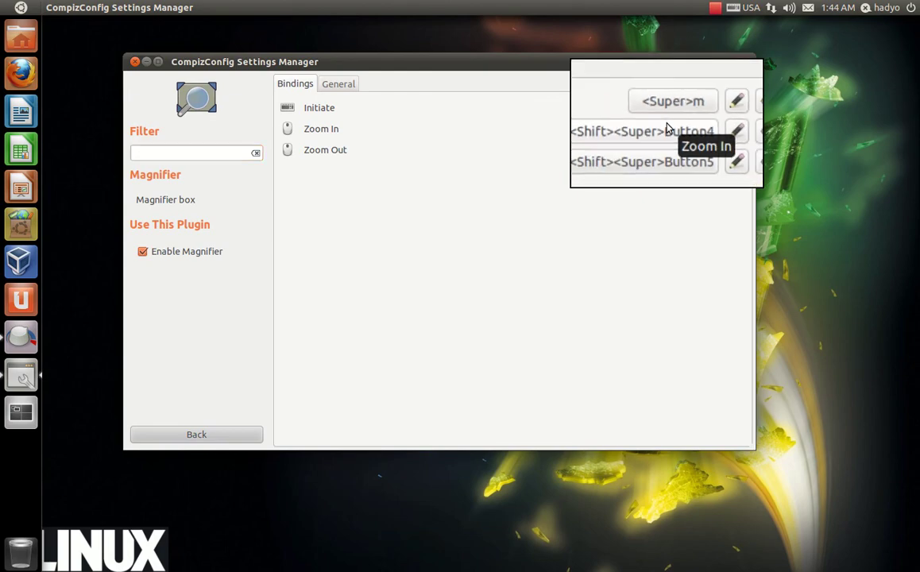
{"action": "key", "text": "super+m"}
{"action": "left_click", "coordinate": [196, 434]}
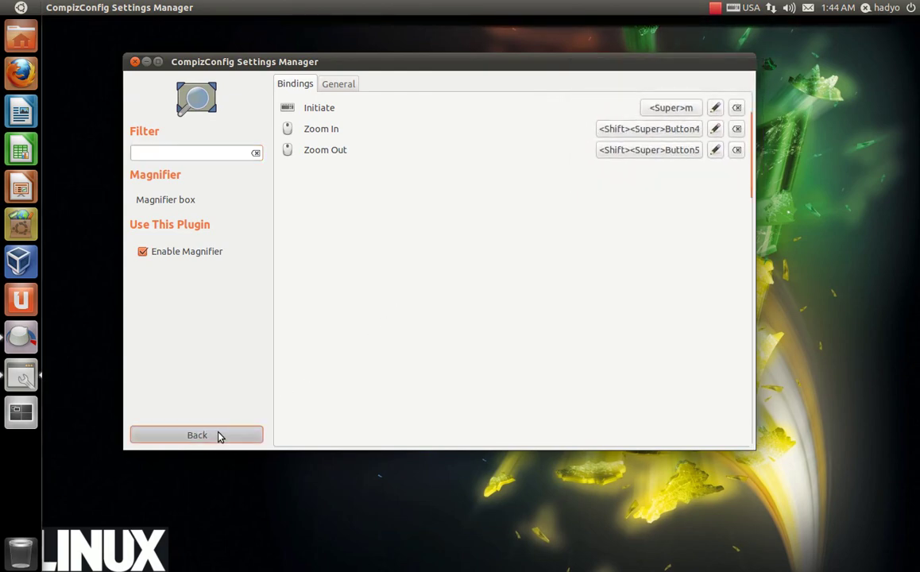
Step: Open the Water Effect plugin settings and inspect the key combination of its Initiate binding, dismissing the dialog
{"action": "scroll", "coordinate": [433, 266], "scroll_direction": "down", "scroll_amount": 8}
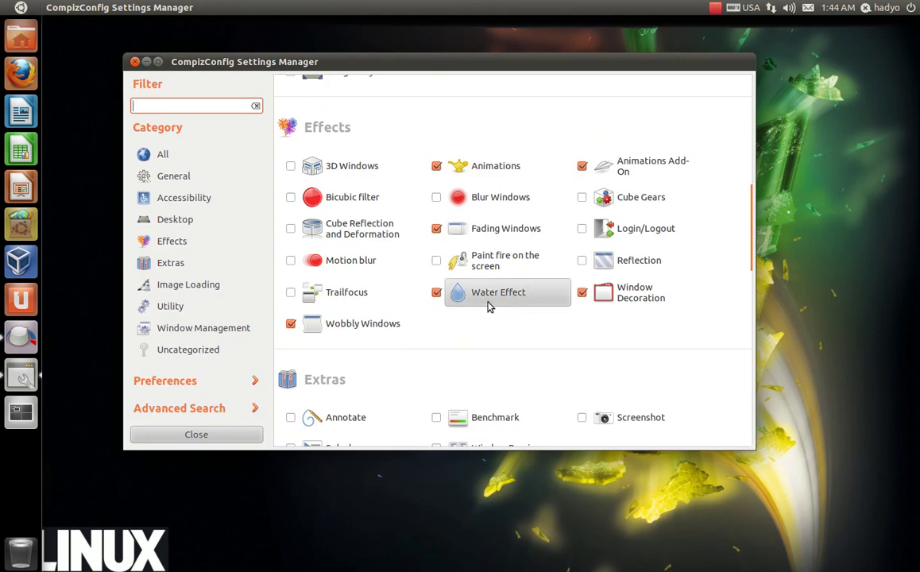
{"action": "left_click", "coordinate": [492, 306]}
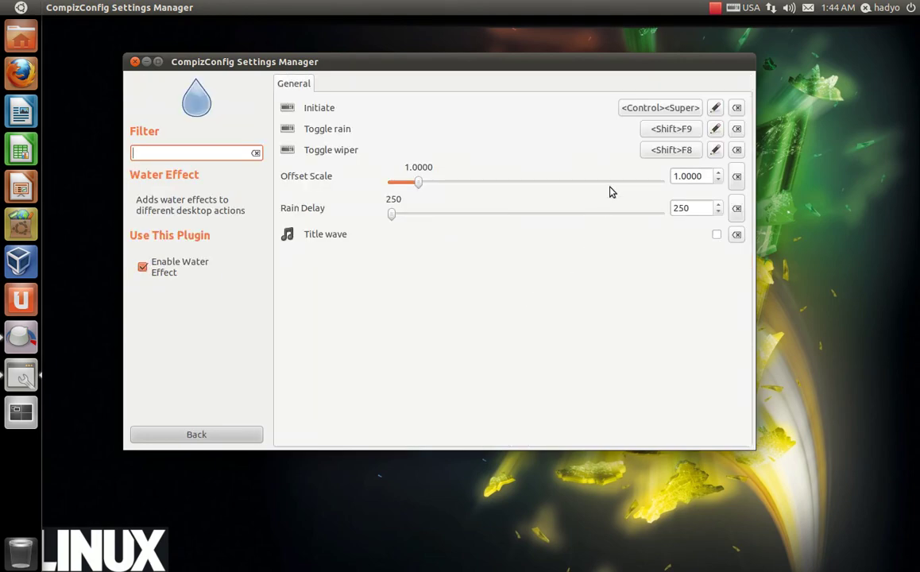
{"action": "left_click", "coordinate": [680, 111]}
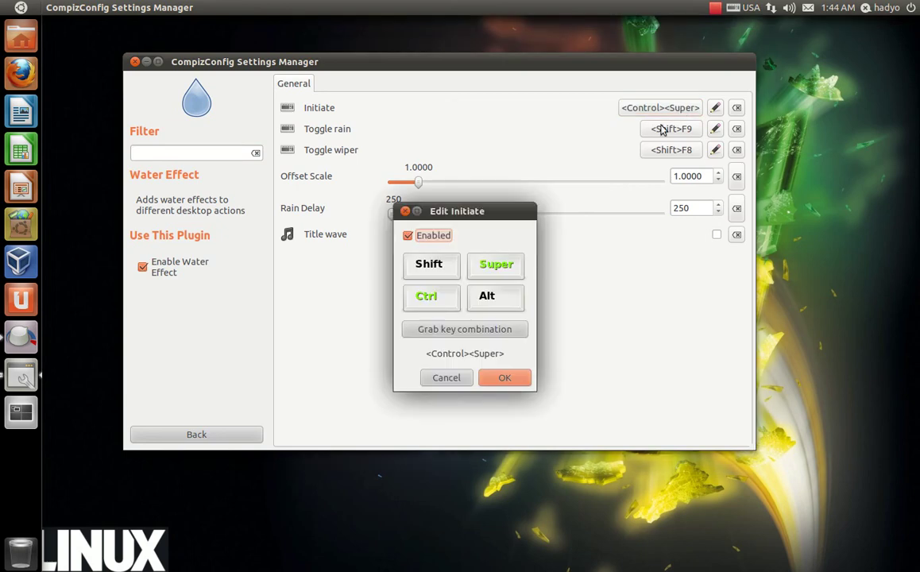
{"action": "left_click", "coordinate": [458, 378]}
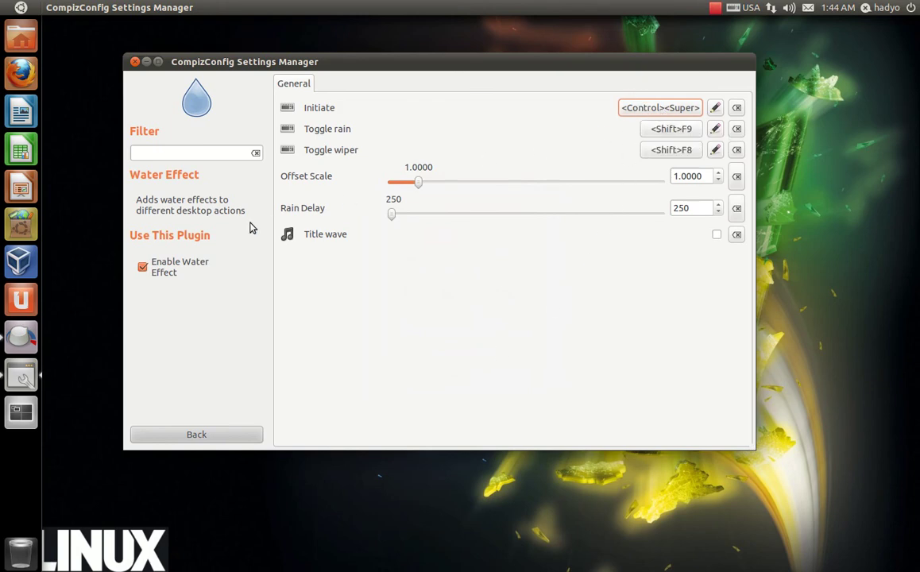
Step: Preview the water ripples over the settings window, close the Dash, and return to the plugin overview
{"action": "key", "text": "ctrl+super"}
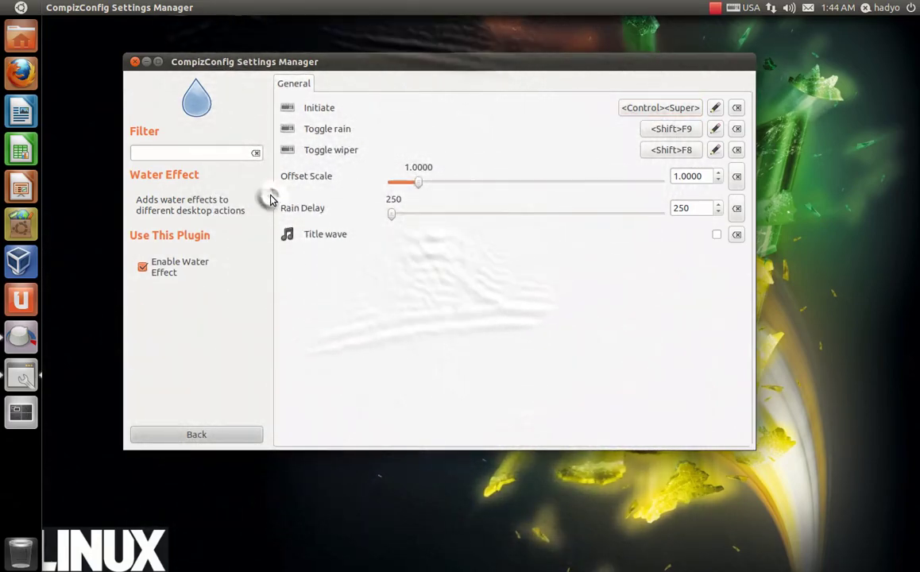
{"action": "key", "text": "super"}
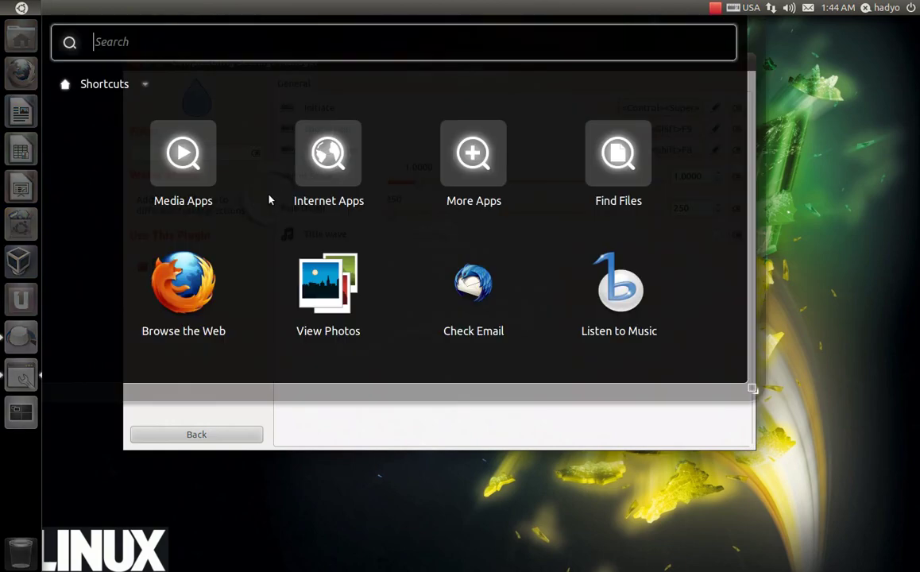
{"action": "left_click", "coordinate": [26, 9]}
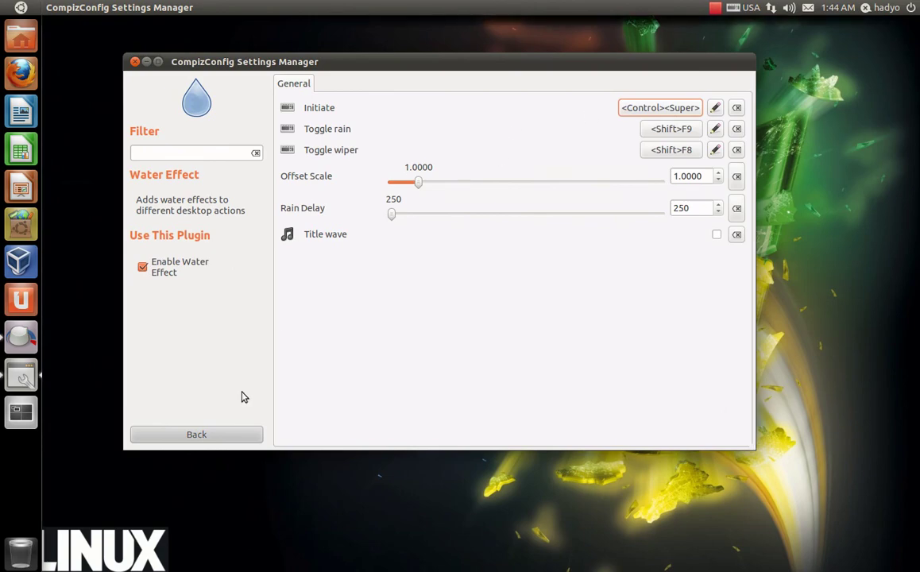
{"action": "left_click", "coordinate": [197, 435]}
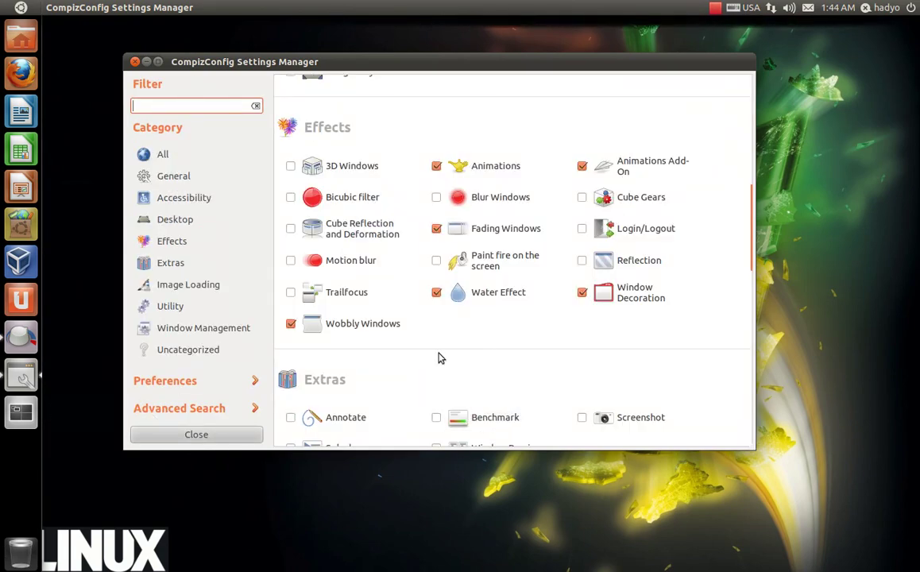
Step: Look through the plugin categories from Extras to Window Management, return to General, and move the settings window a short distance
{"action": "scroll", "coordinate": [438, 358], "scroll_direction": "down", "scroll_amount": 5}
{"action": "scroll", "coordinate": [438, 358], "scroll_direction": "down", "scroll_amount": 5}
{"action": "scroll", "coordinate": [438, 359], "scroll_direction": "up", "scroll_amount": 6}
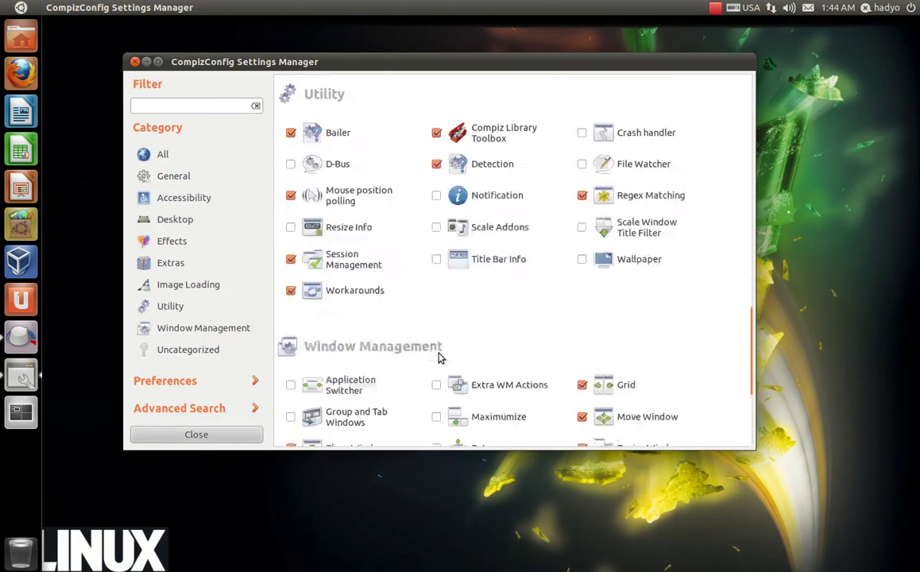
{"action": "scroll", "coordinate": [438, 358], "scroll_direction": "up", "scroll_amount": 10}
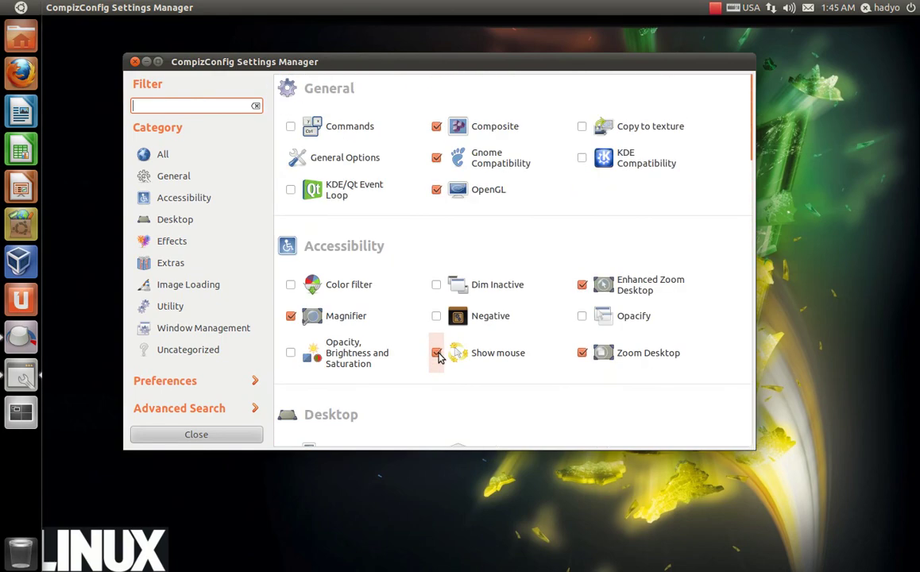
{"action": "left_click_drag", "start_coordinate": [423, 72], "coordinate": [458, 82]}
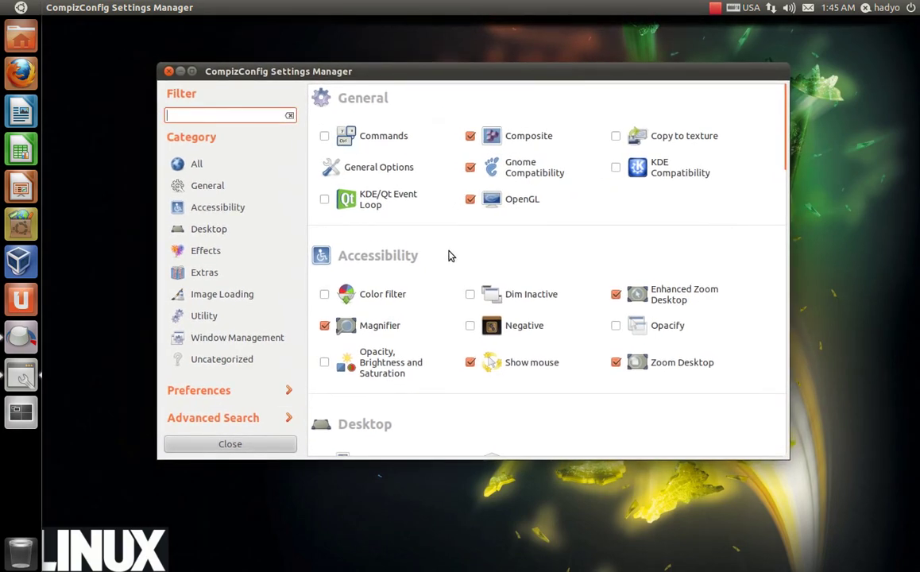